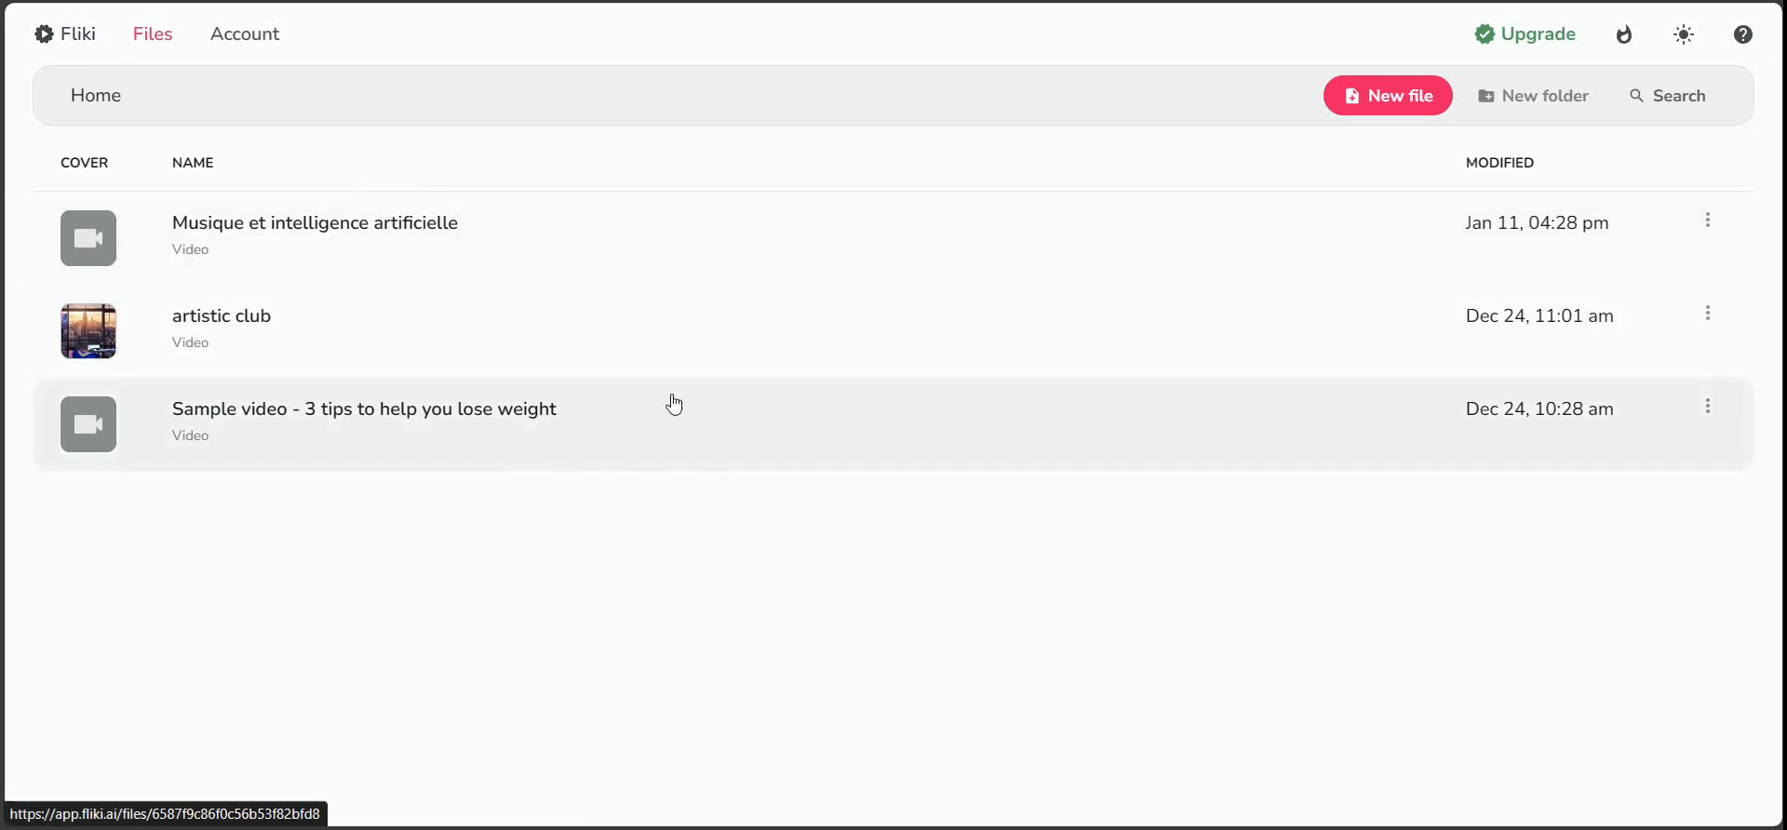
Step: Open the artistic club video and play the first seconds of its preview
left_click(361, 346)
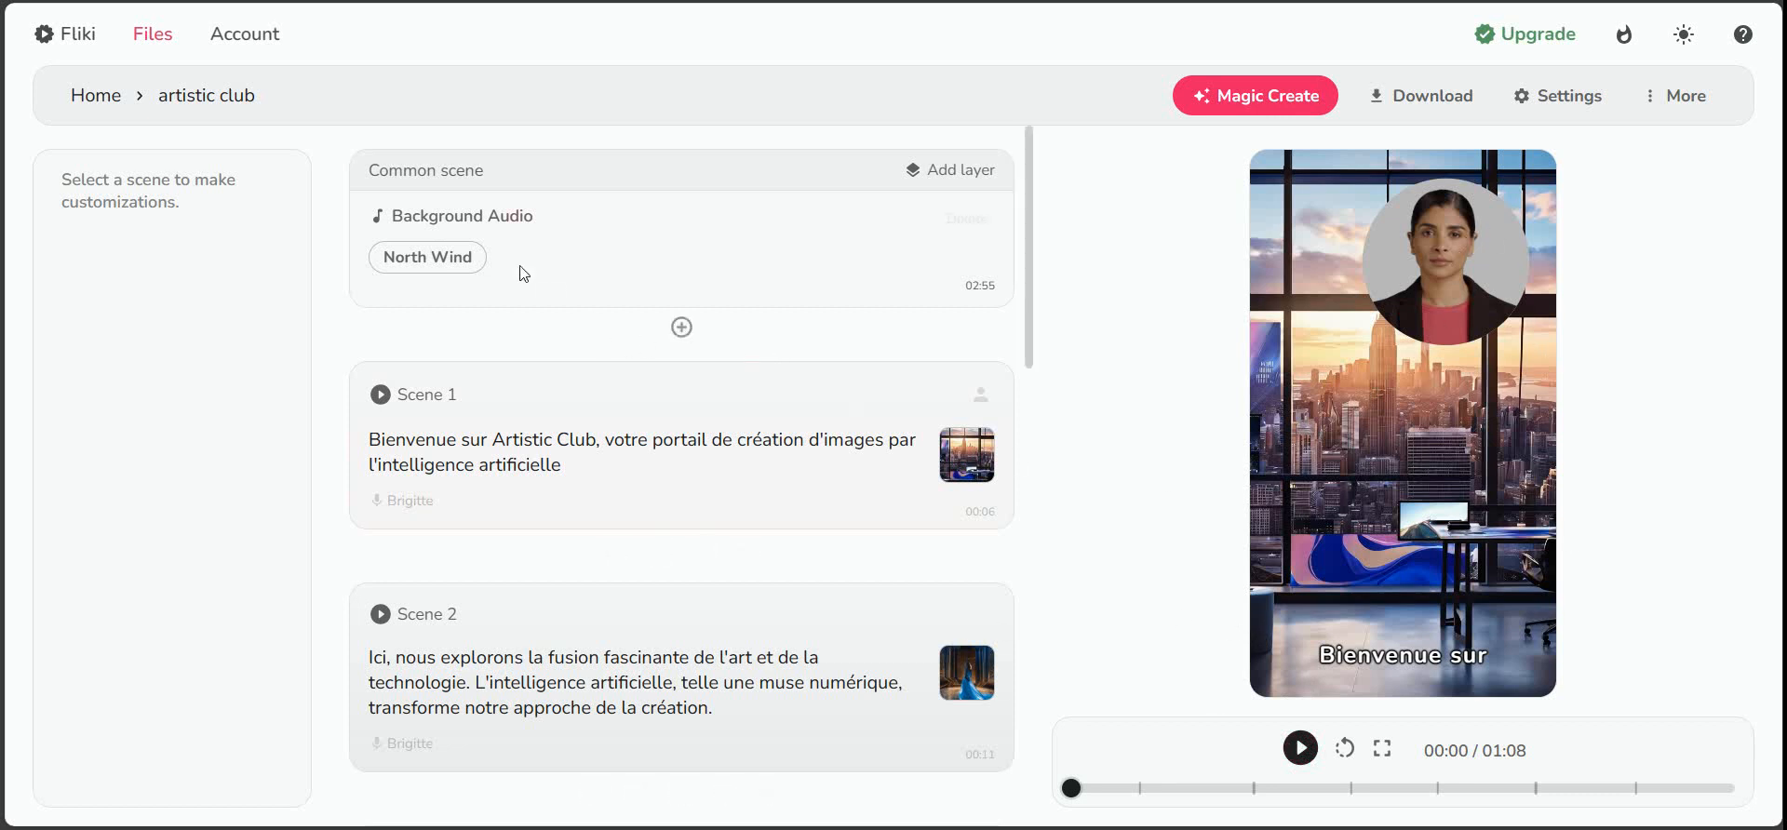
scroll(662, 383, "down", 2)
scroll(521, 307, "up", 2)
left_click(1301, 748)
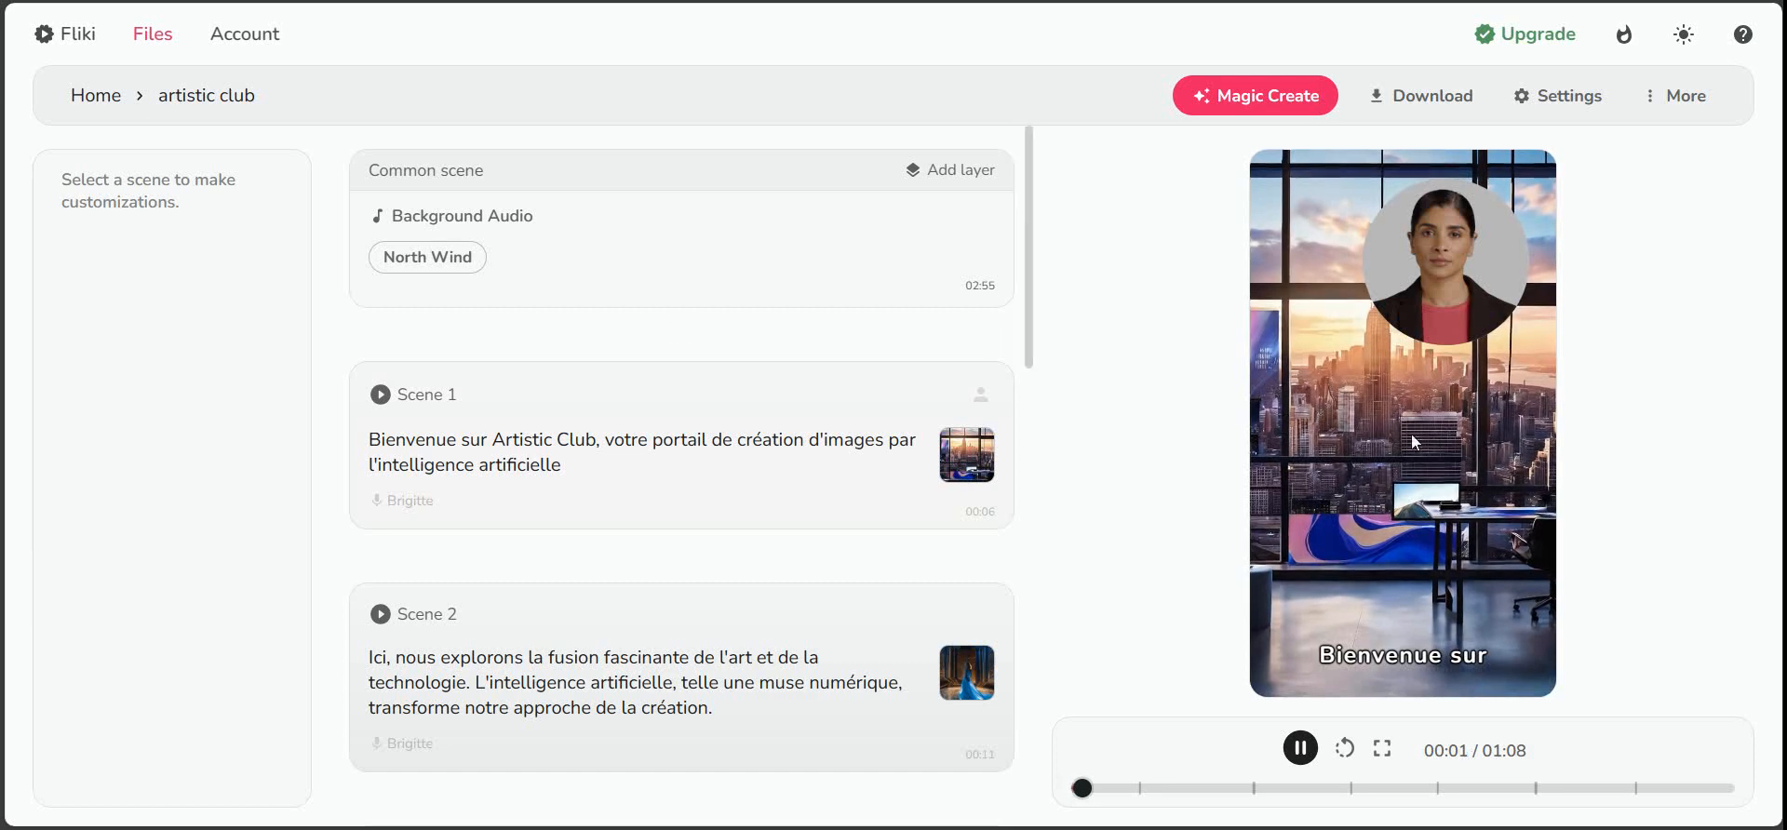
left_click(1300, 749)
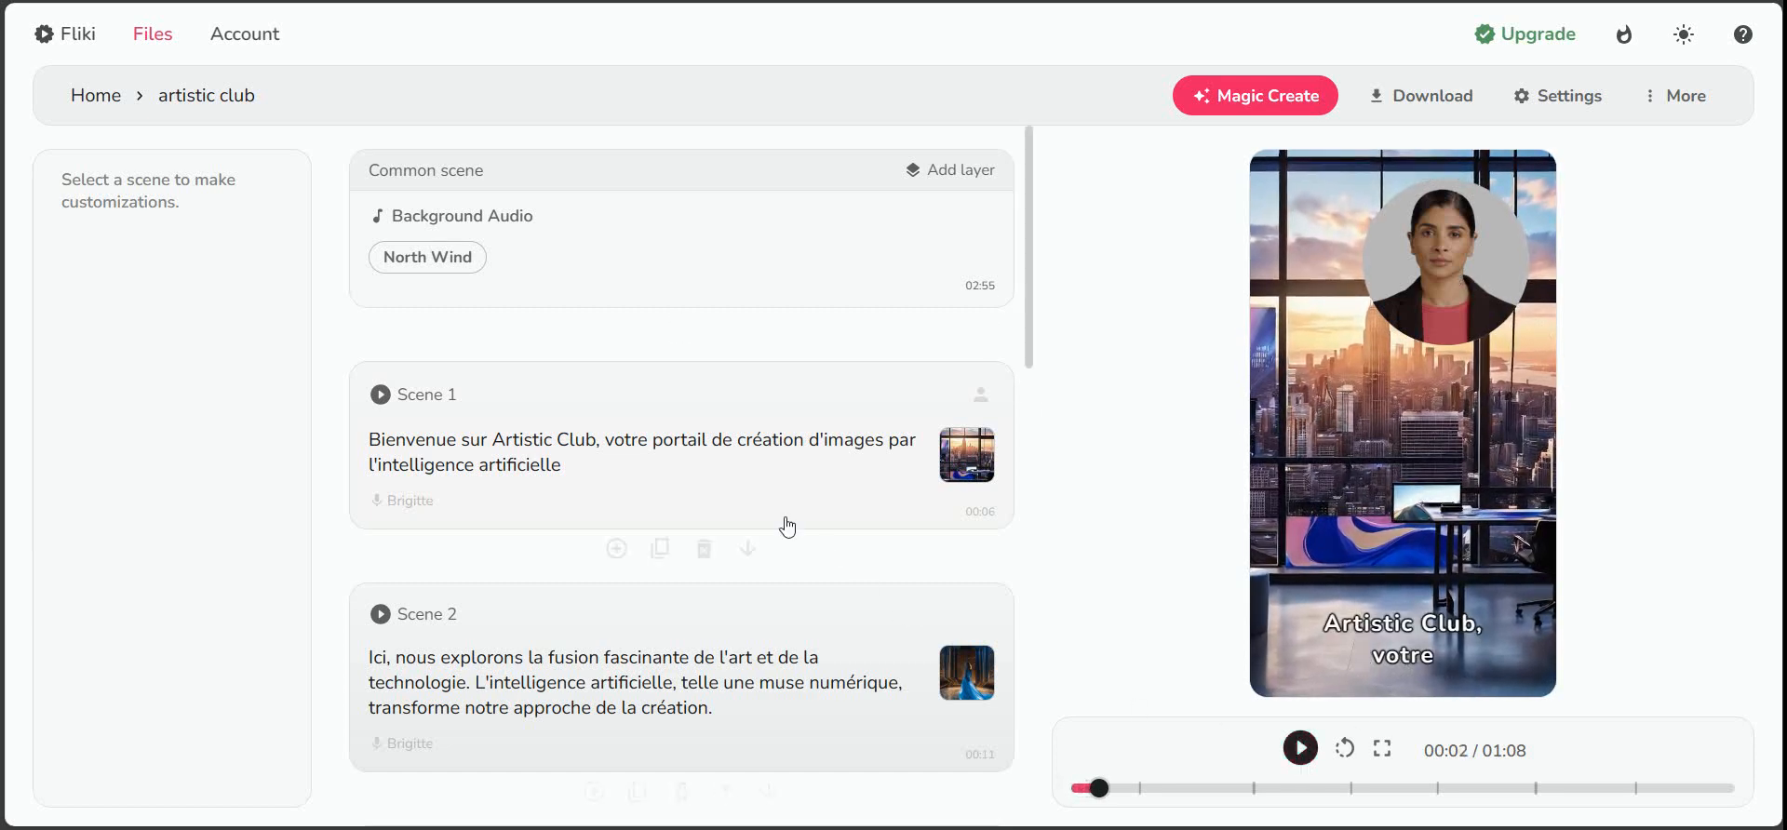
Step: Delete the avatar layer from Scene 1 of the artistic club video
left_click(662, 498)
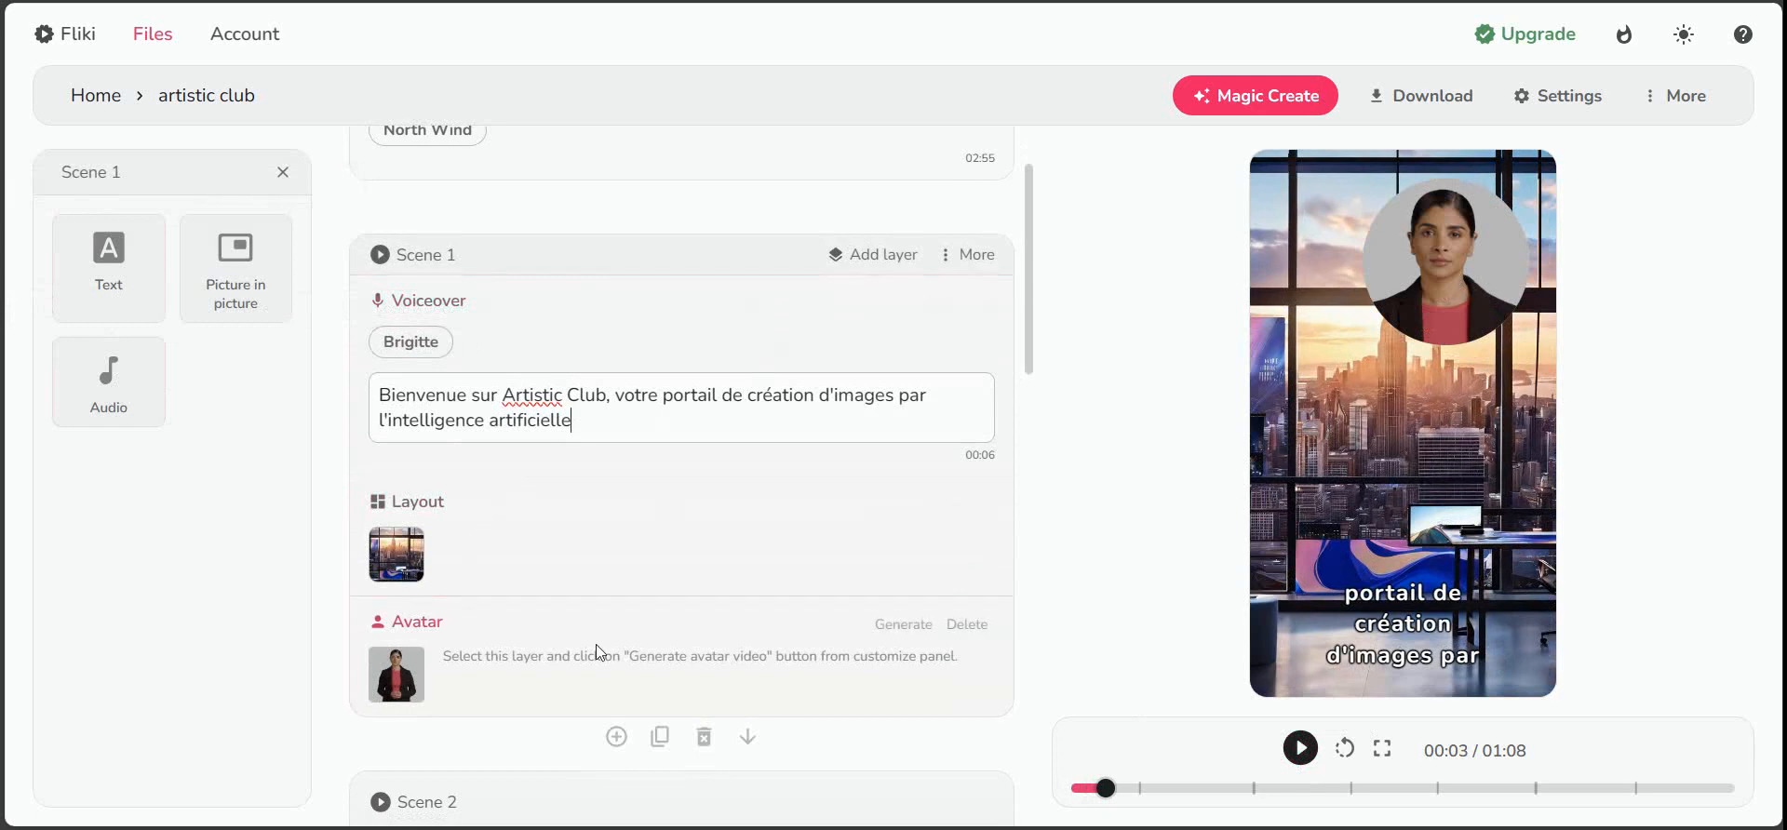
left_click(981, 640)
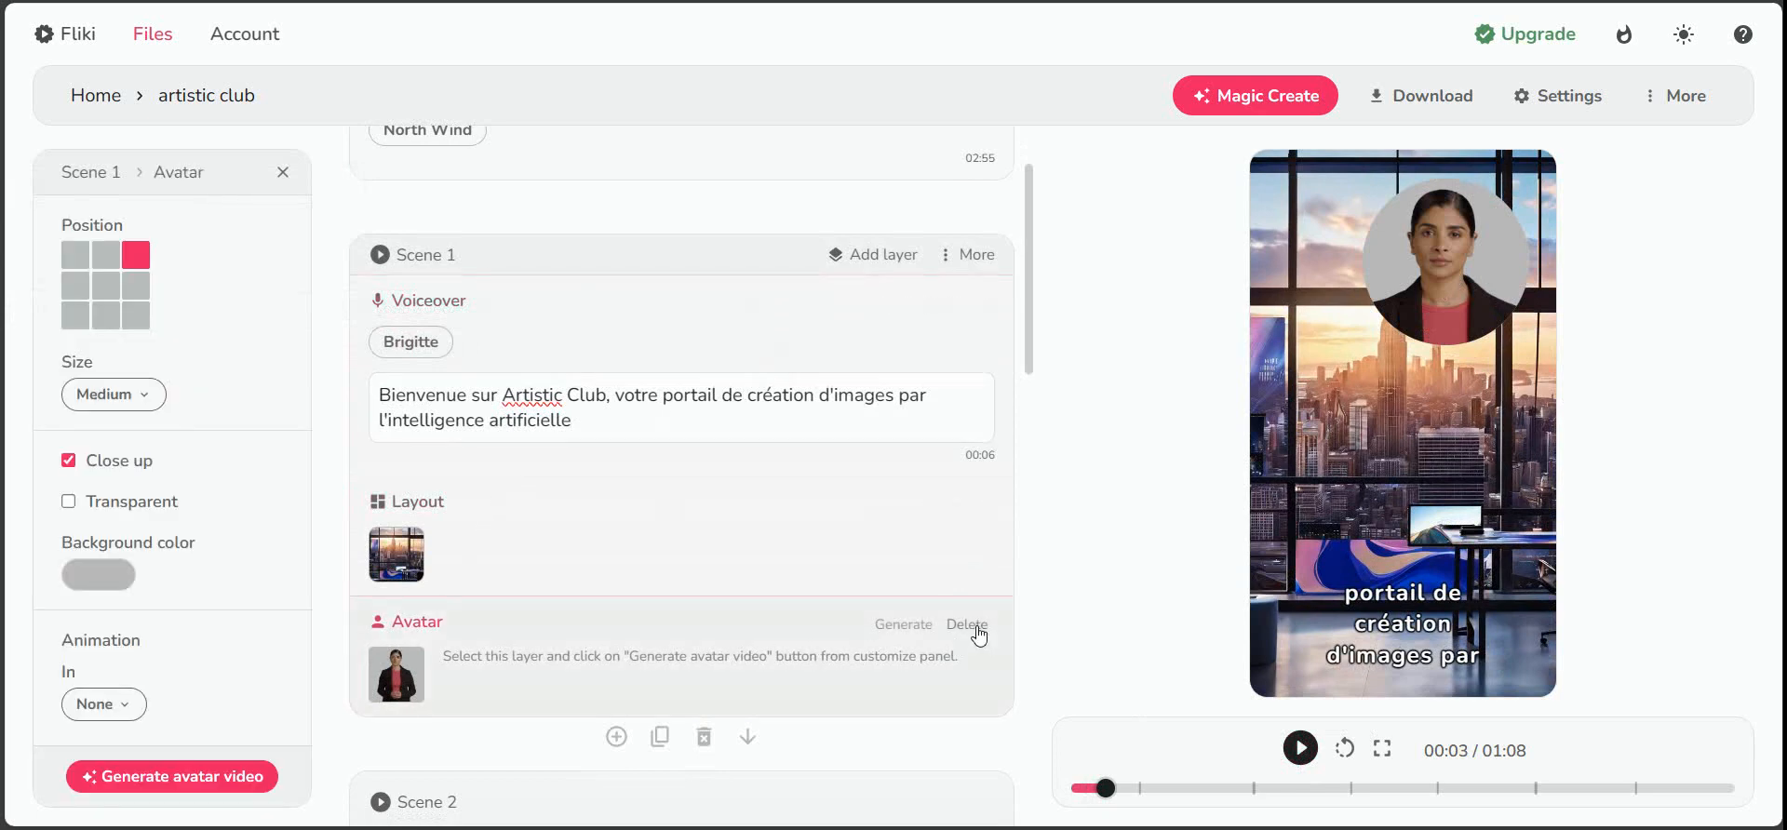
left_click(968, 624)
left_click(842, 183)
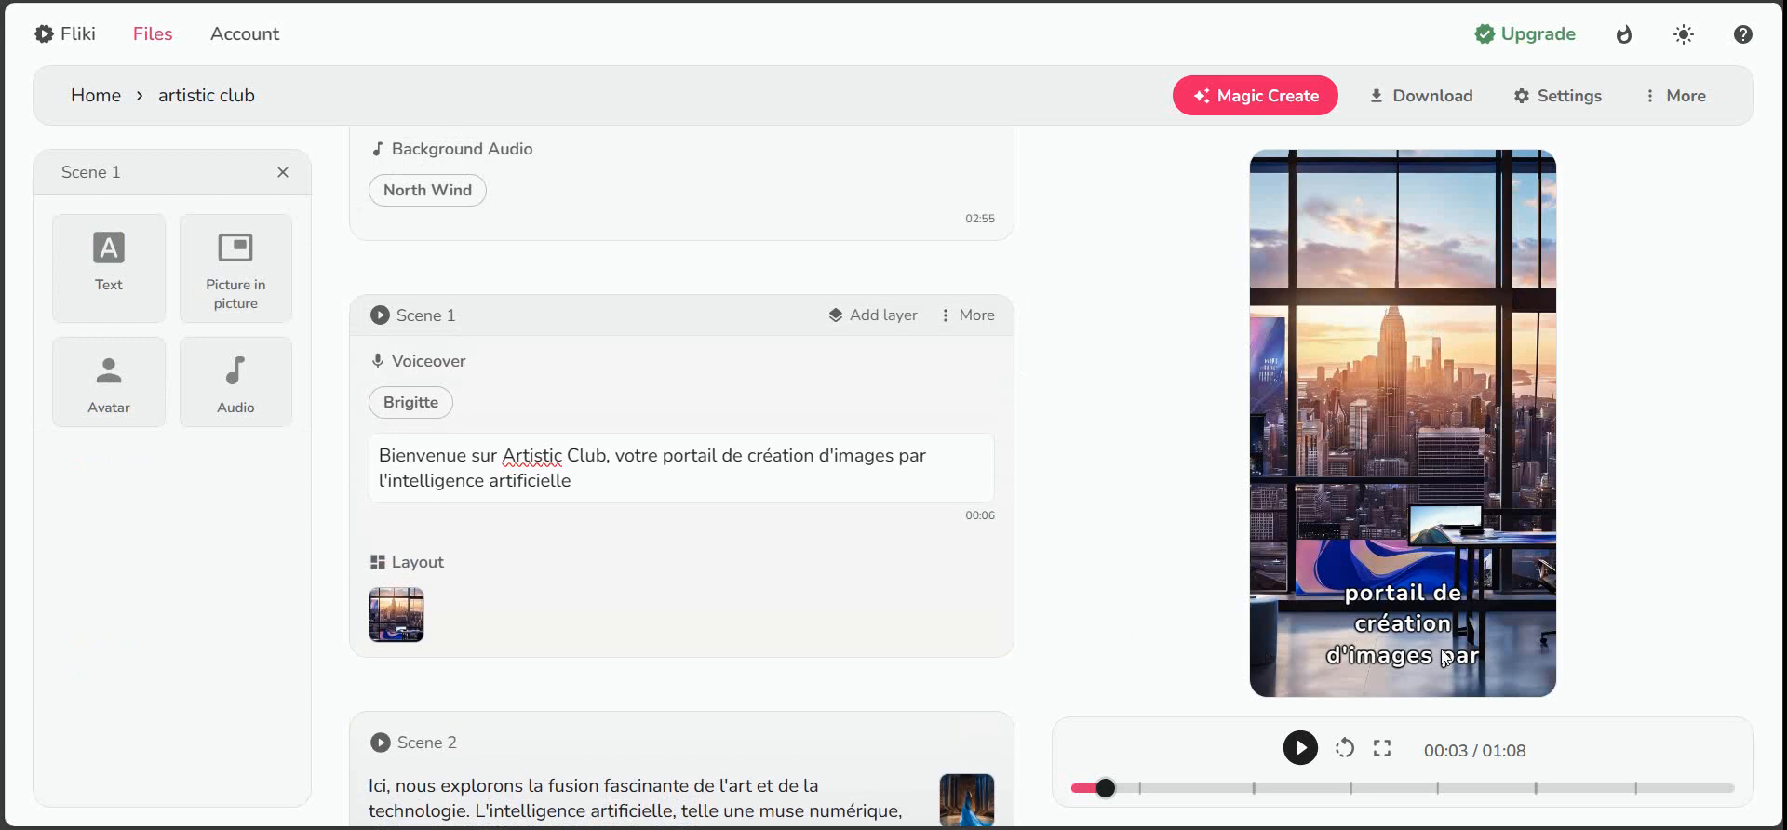
Step: Rewind the artistic club preview to the start and play the video without the avatar
left_click_drag(1117, 796, 1070, 789)
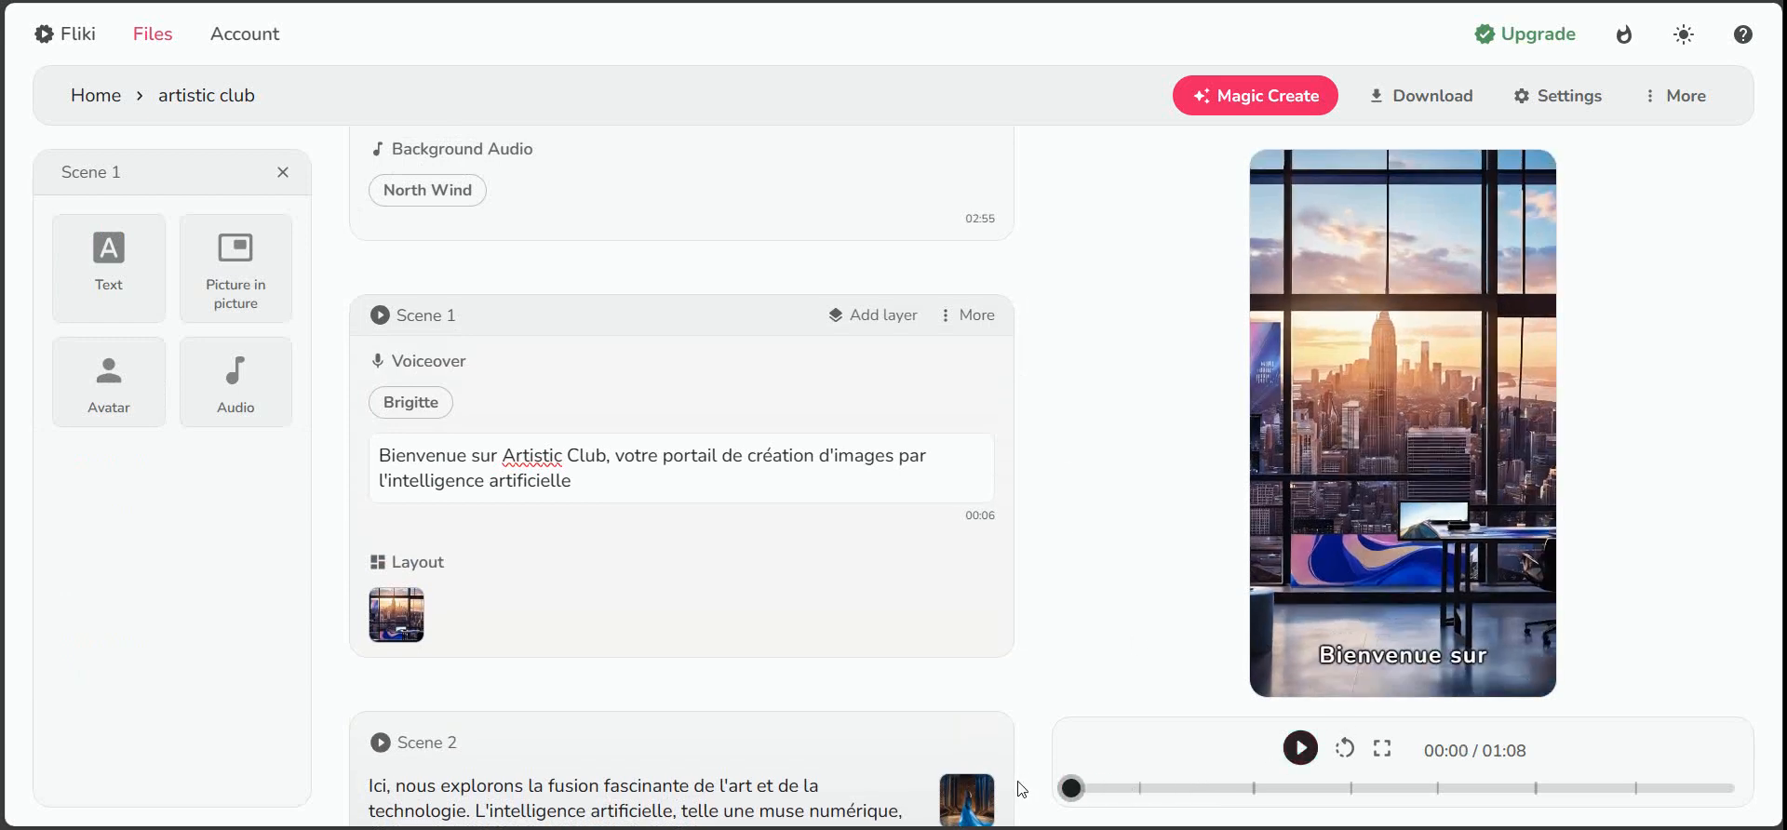
left_click(1308, 760)
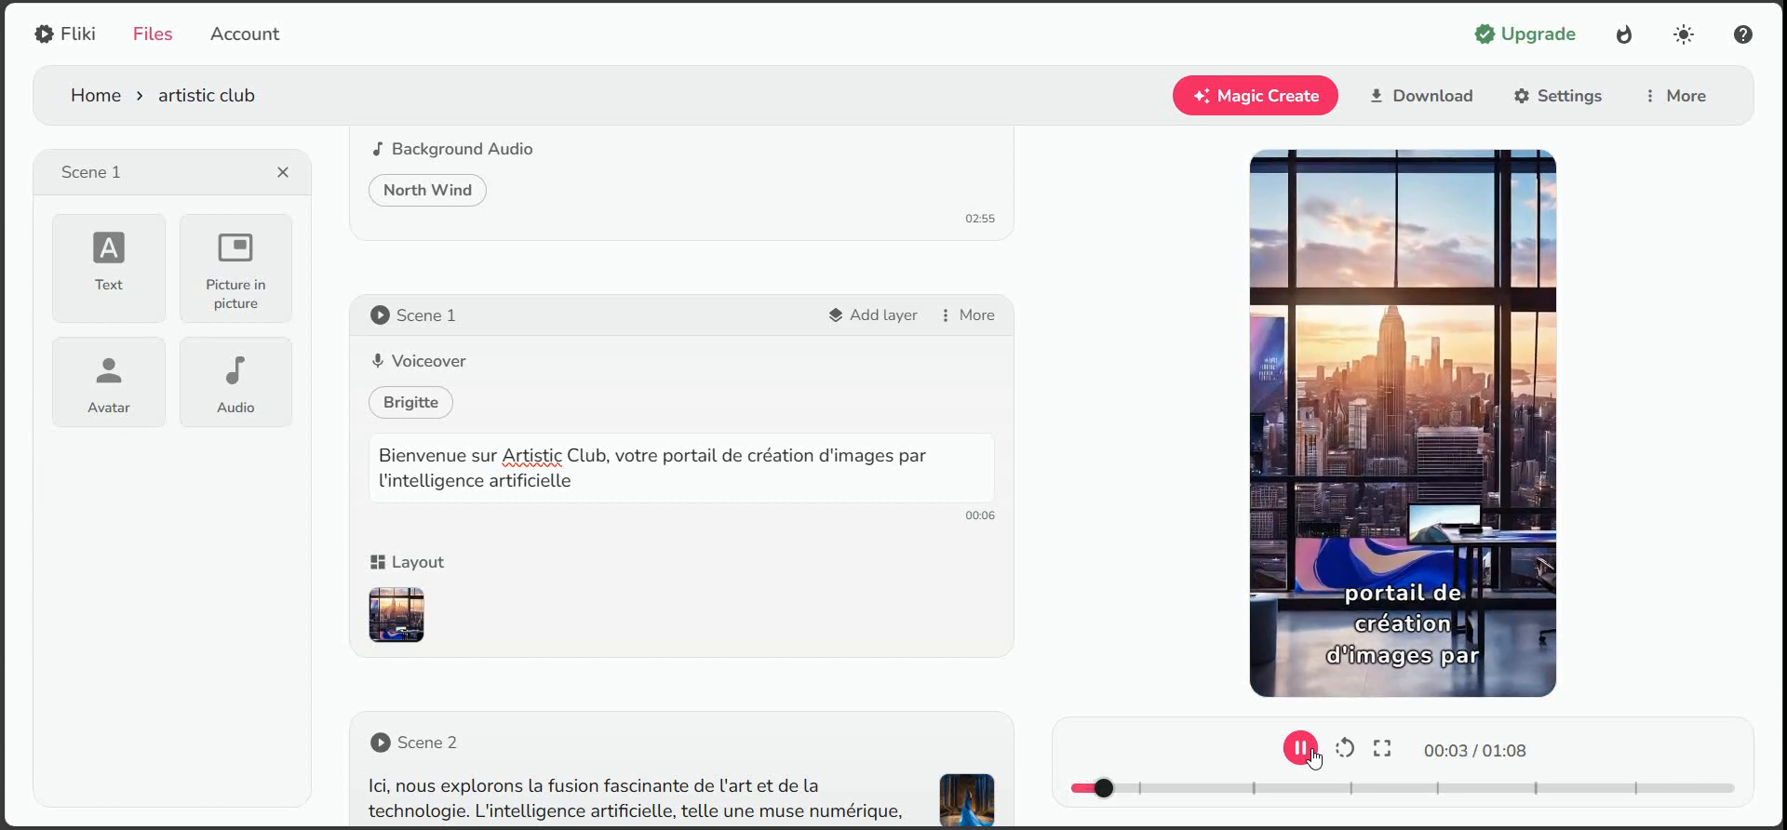
left_click(1300, 750)
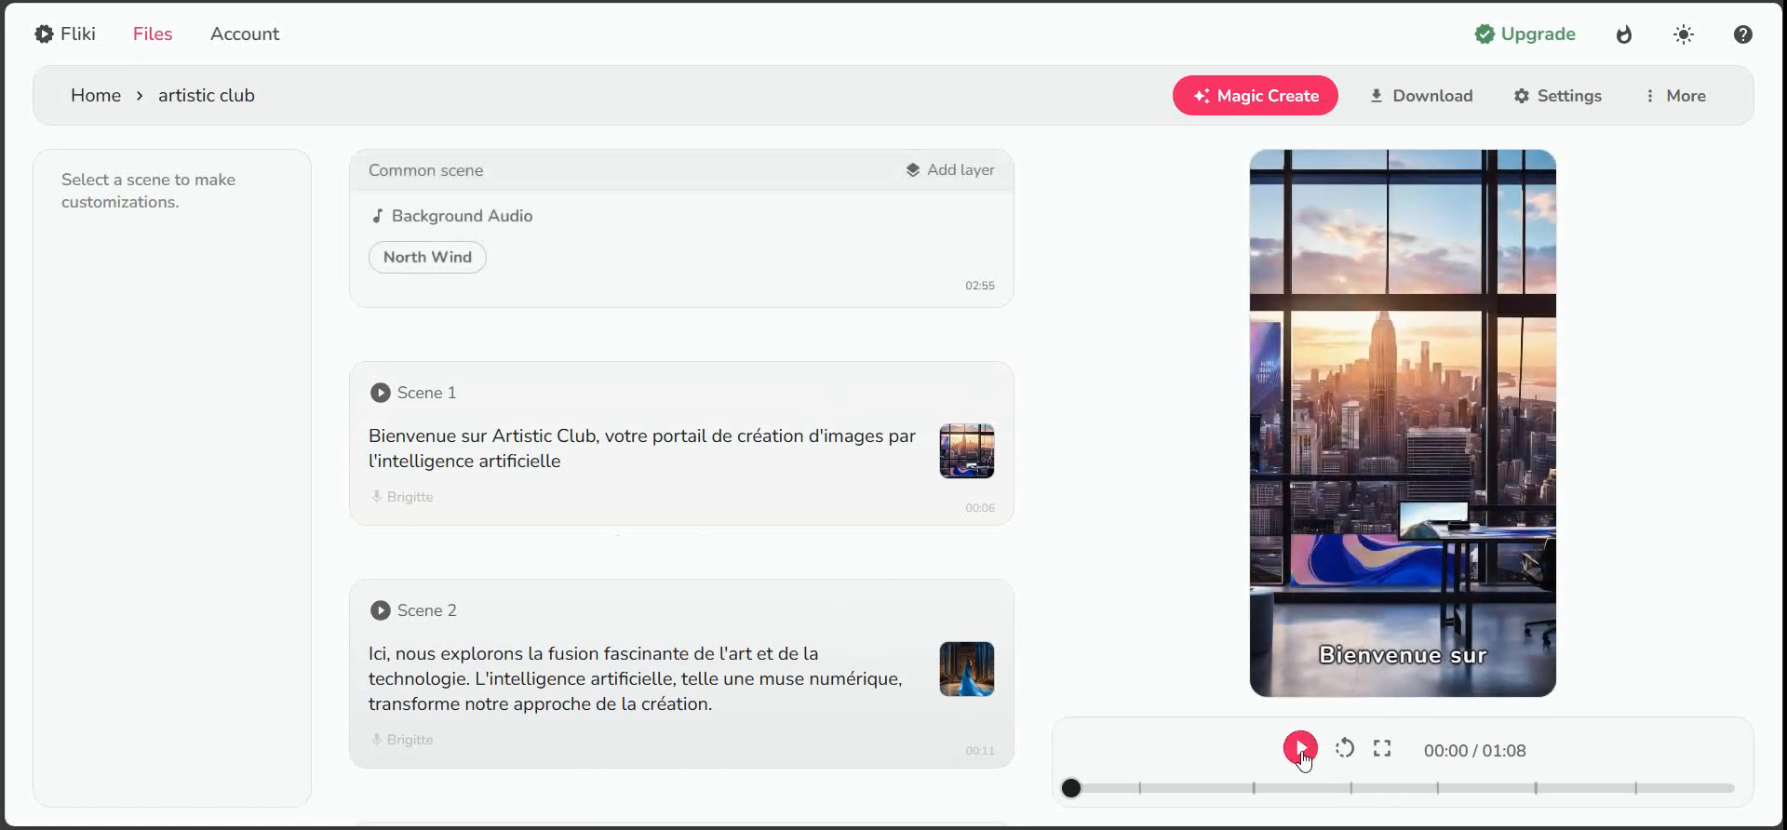
left_click(1301, 754)
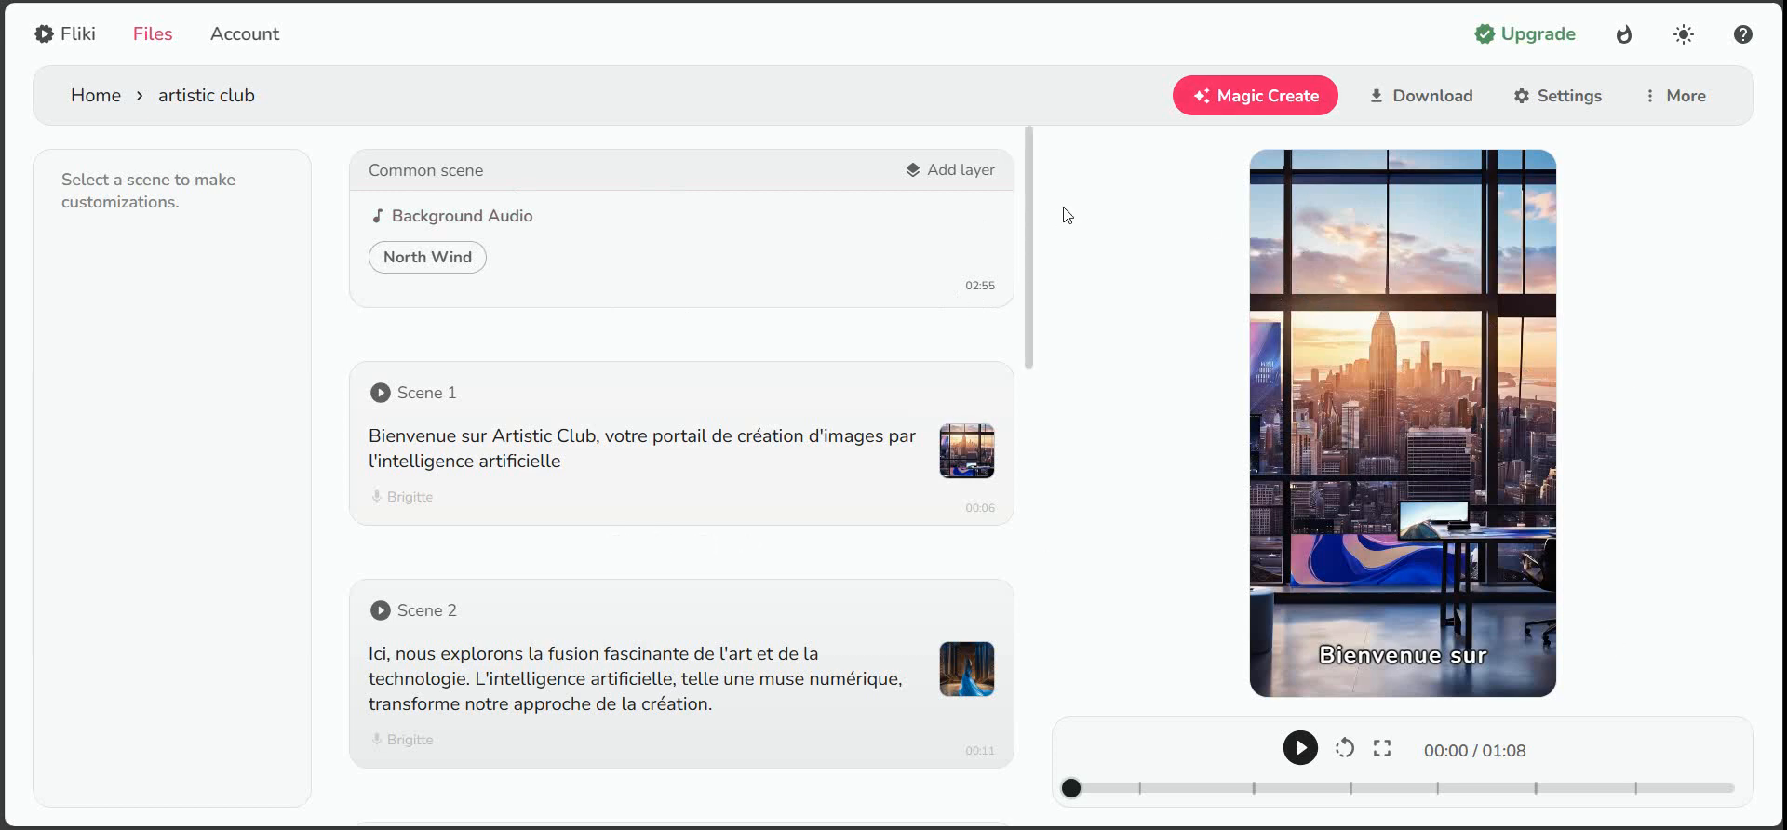
Step: Review the voiceover text and image of each scene in the artistic club video
scroll(697, 375, "down", 2)
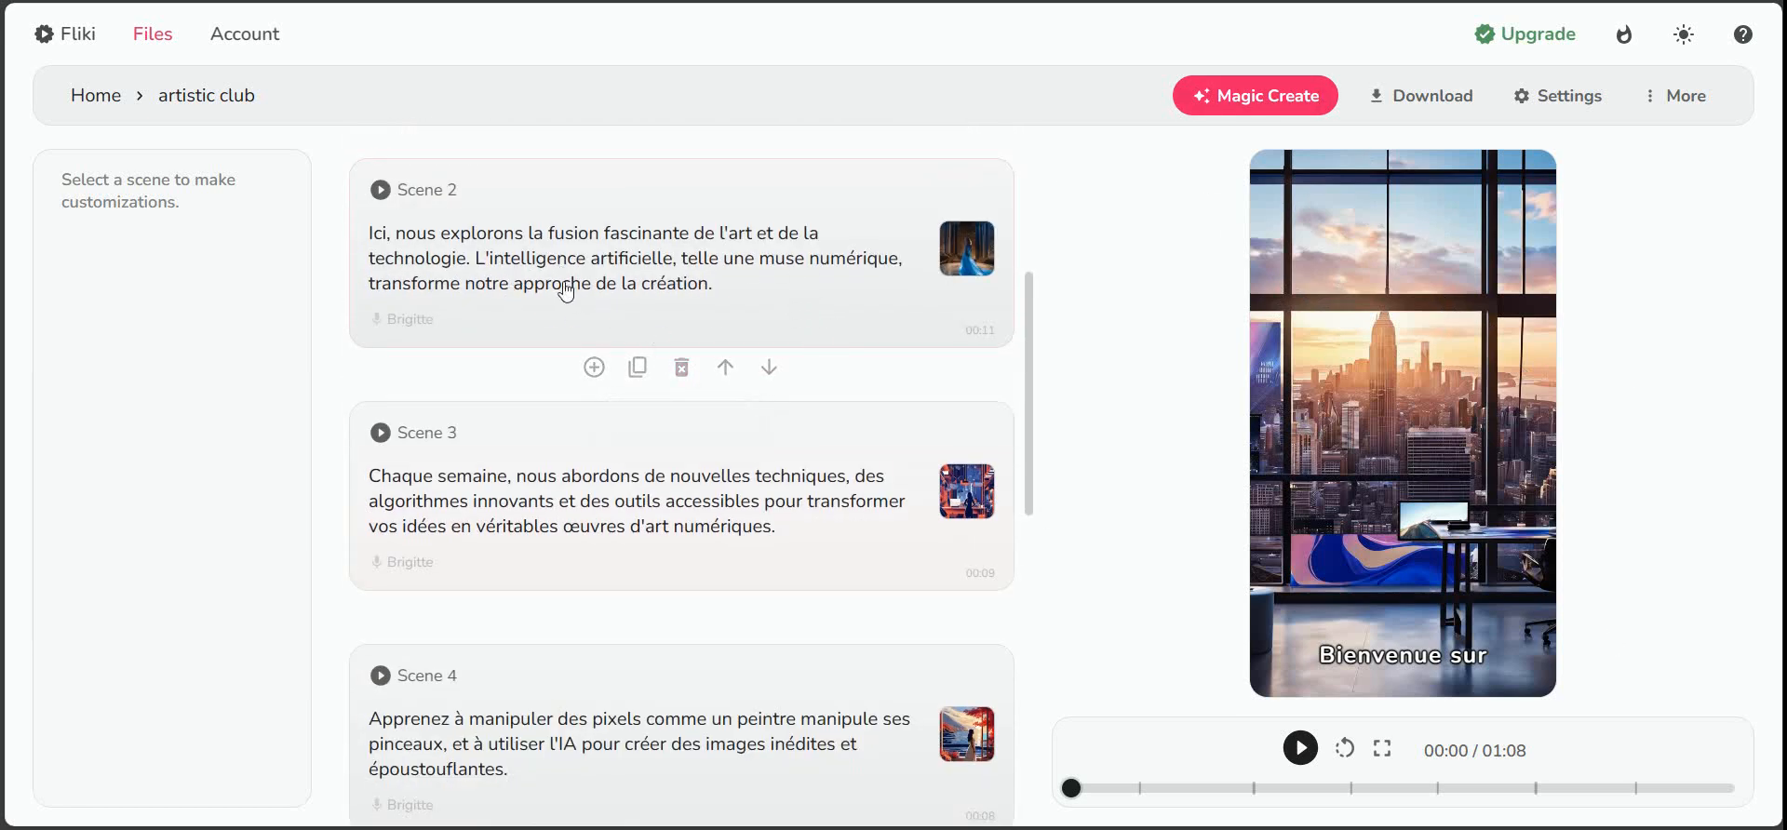
scroll(582, 367, "down", 2)
scroll(649, 325, "down", 2)
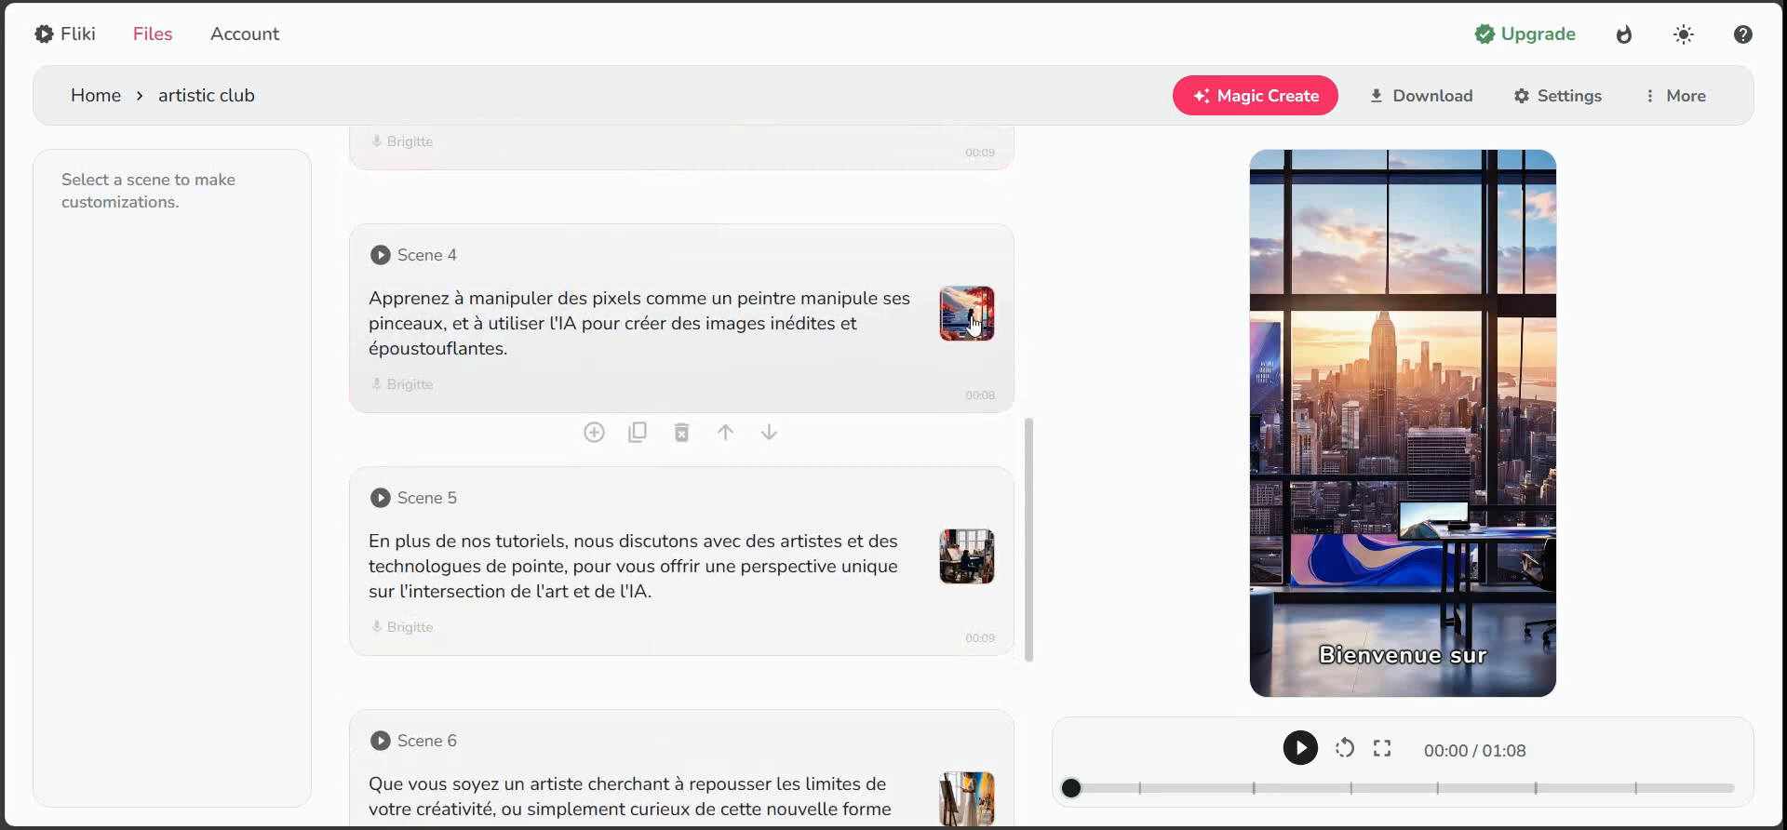
scroll(419, 347, "down", 4)
scroll(701, 605, "up", 5)
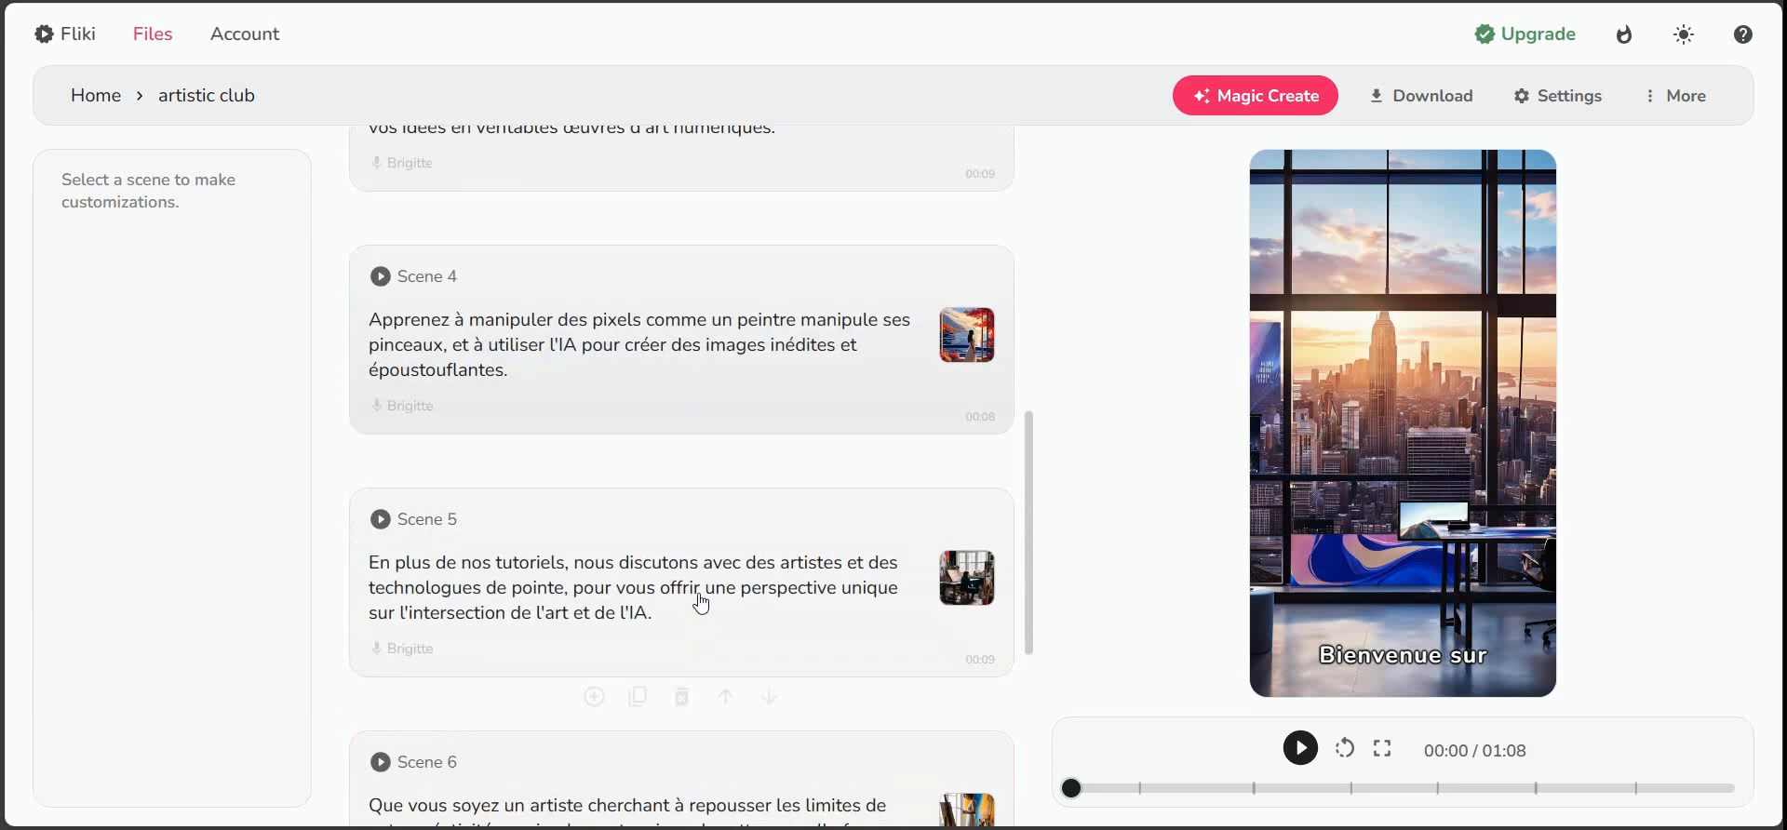
scroll(701, 605, "up", 8)
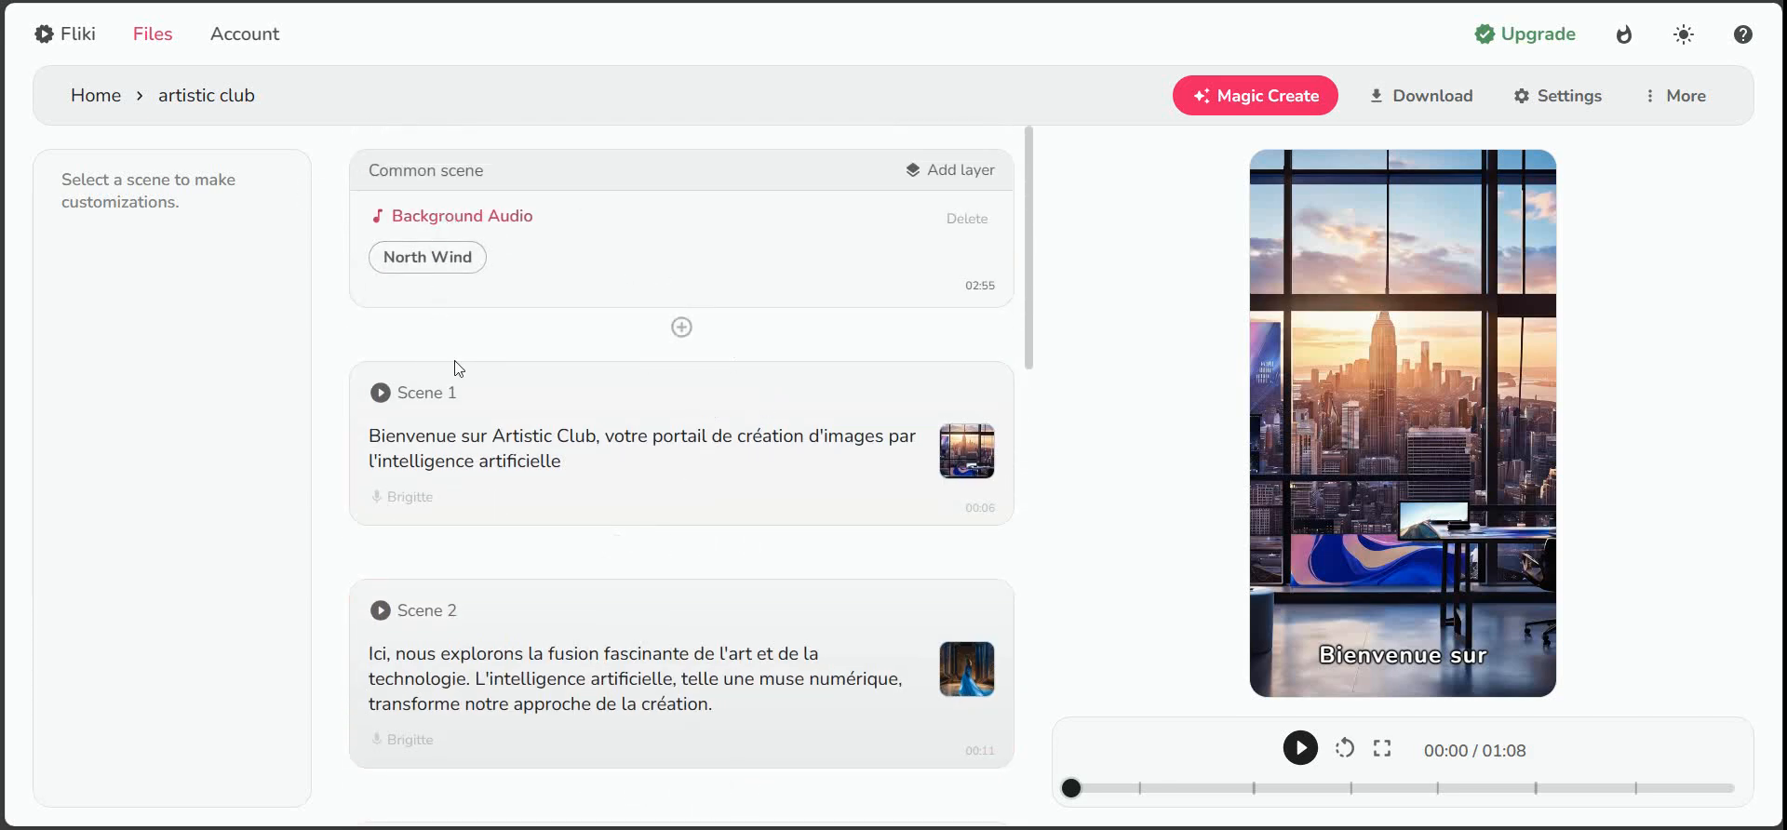
Step: Add an avatar layer to Scene 1 and browse the stock avatars available for it
left_click(698, 484)
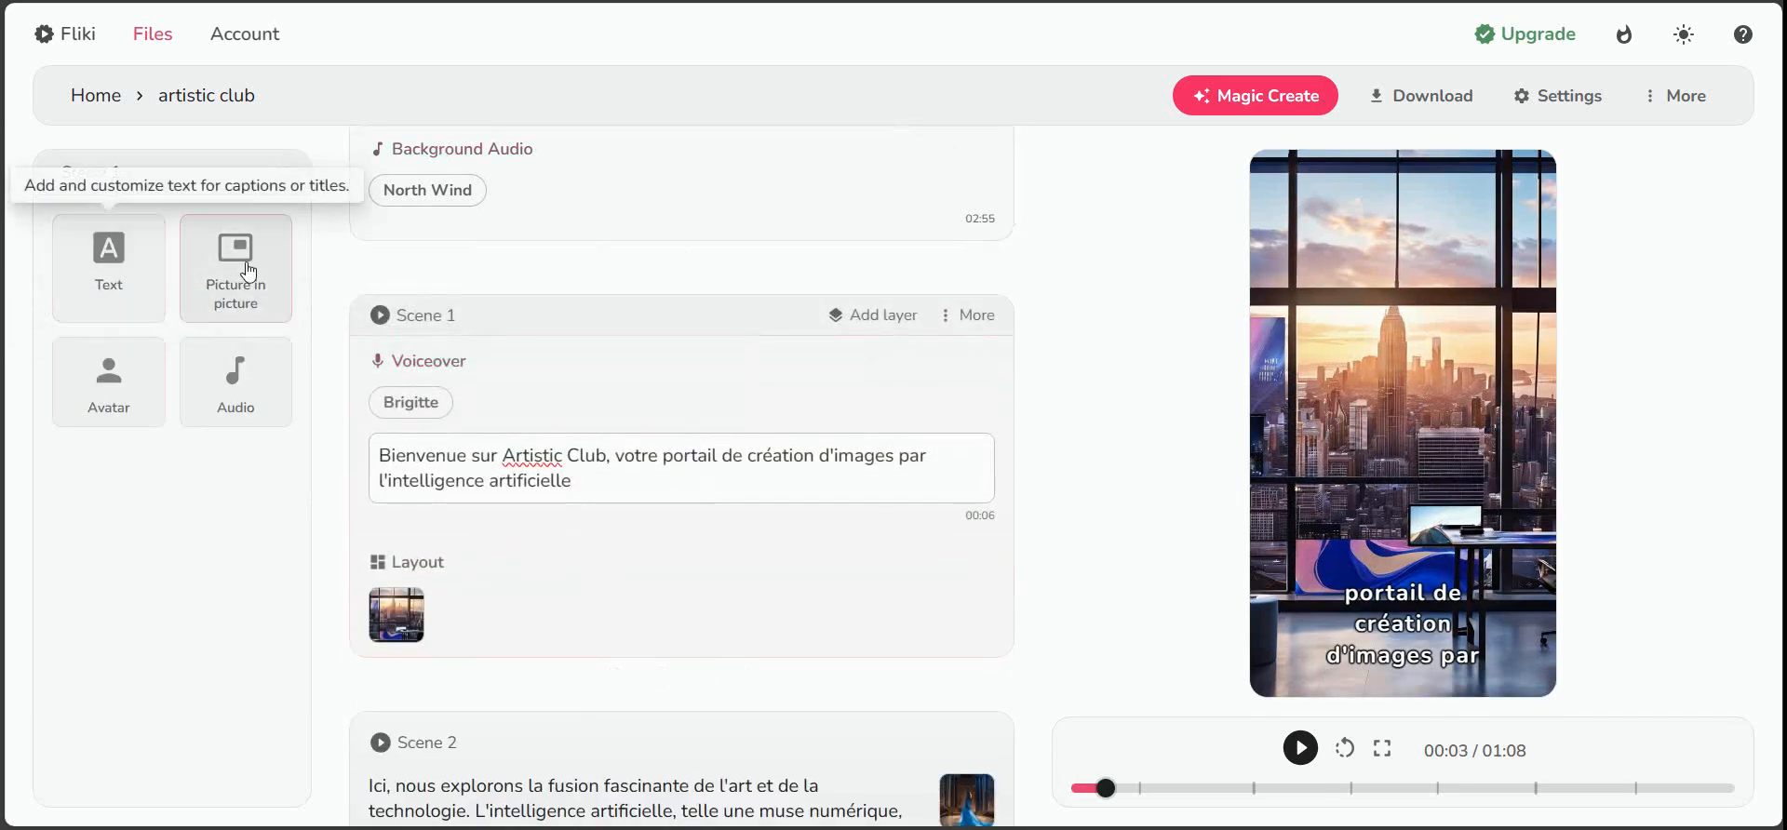
left_click(154, 380)
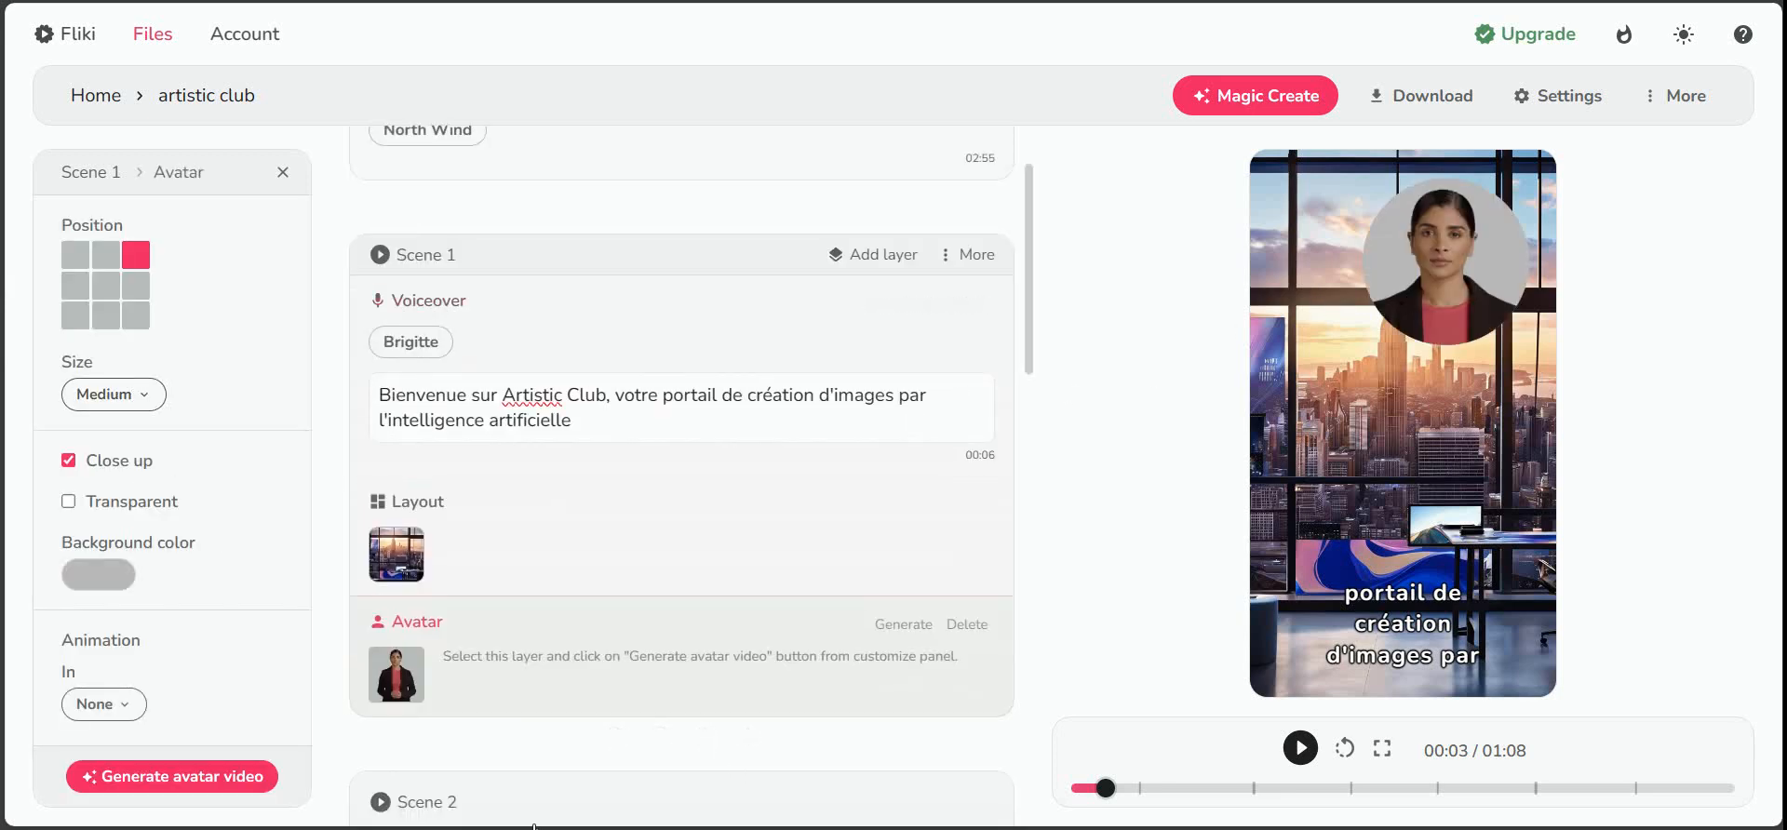
left_click(396, 674)
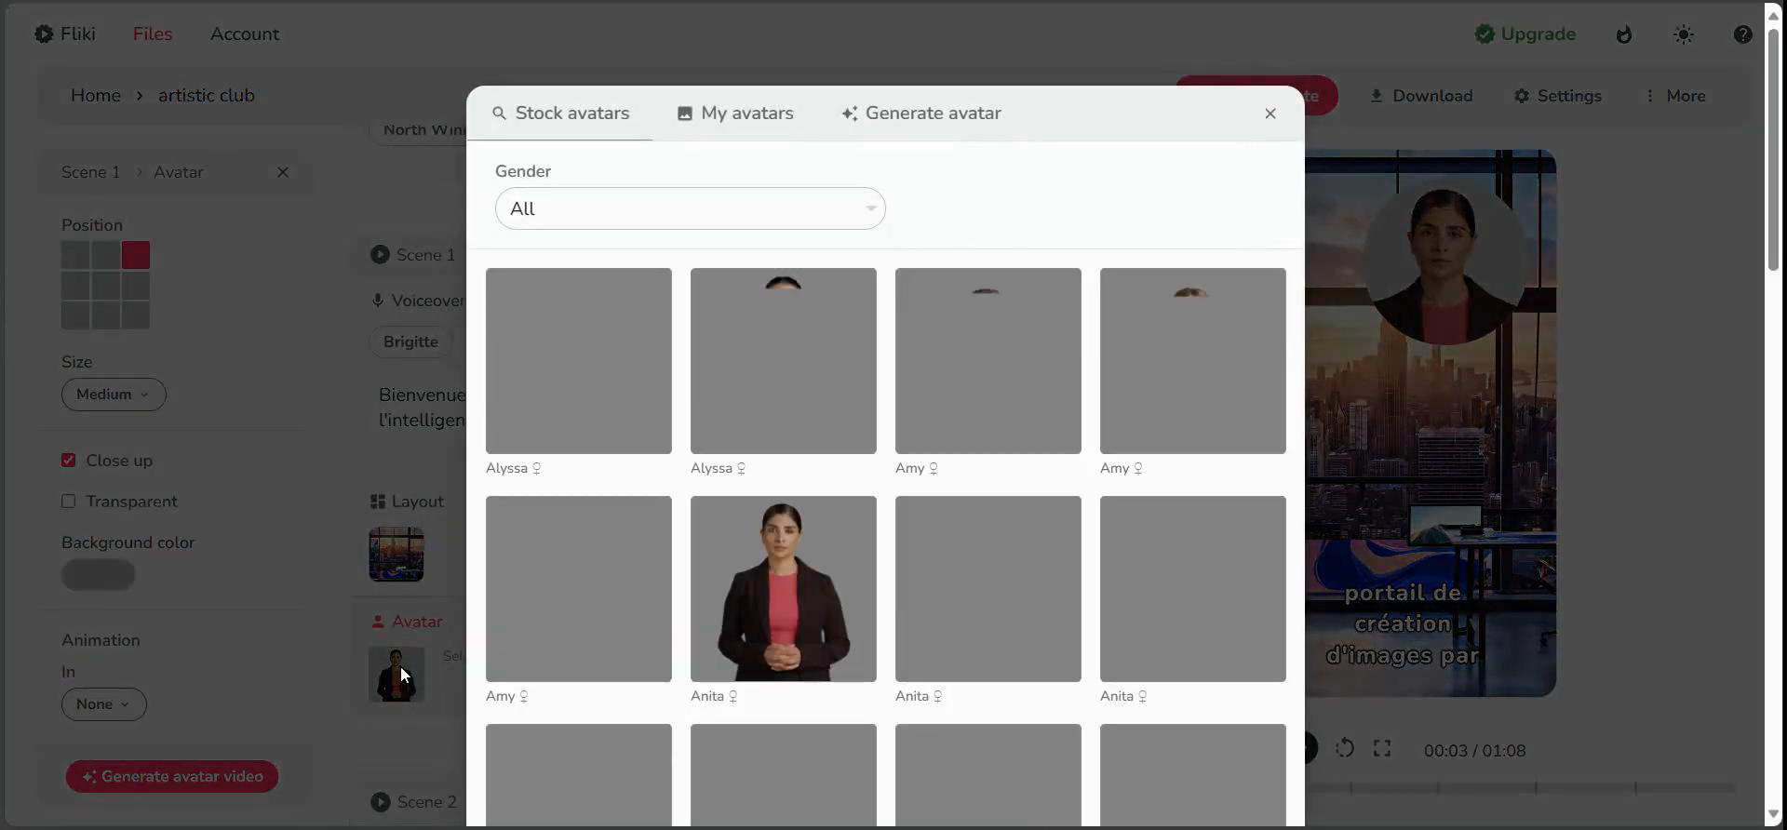
scroll(928, 535, "down", 5)
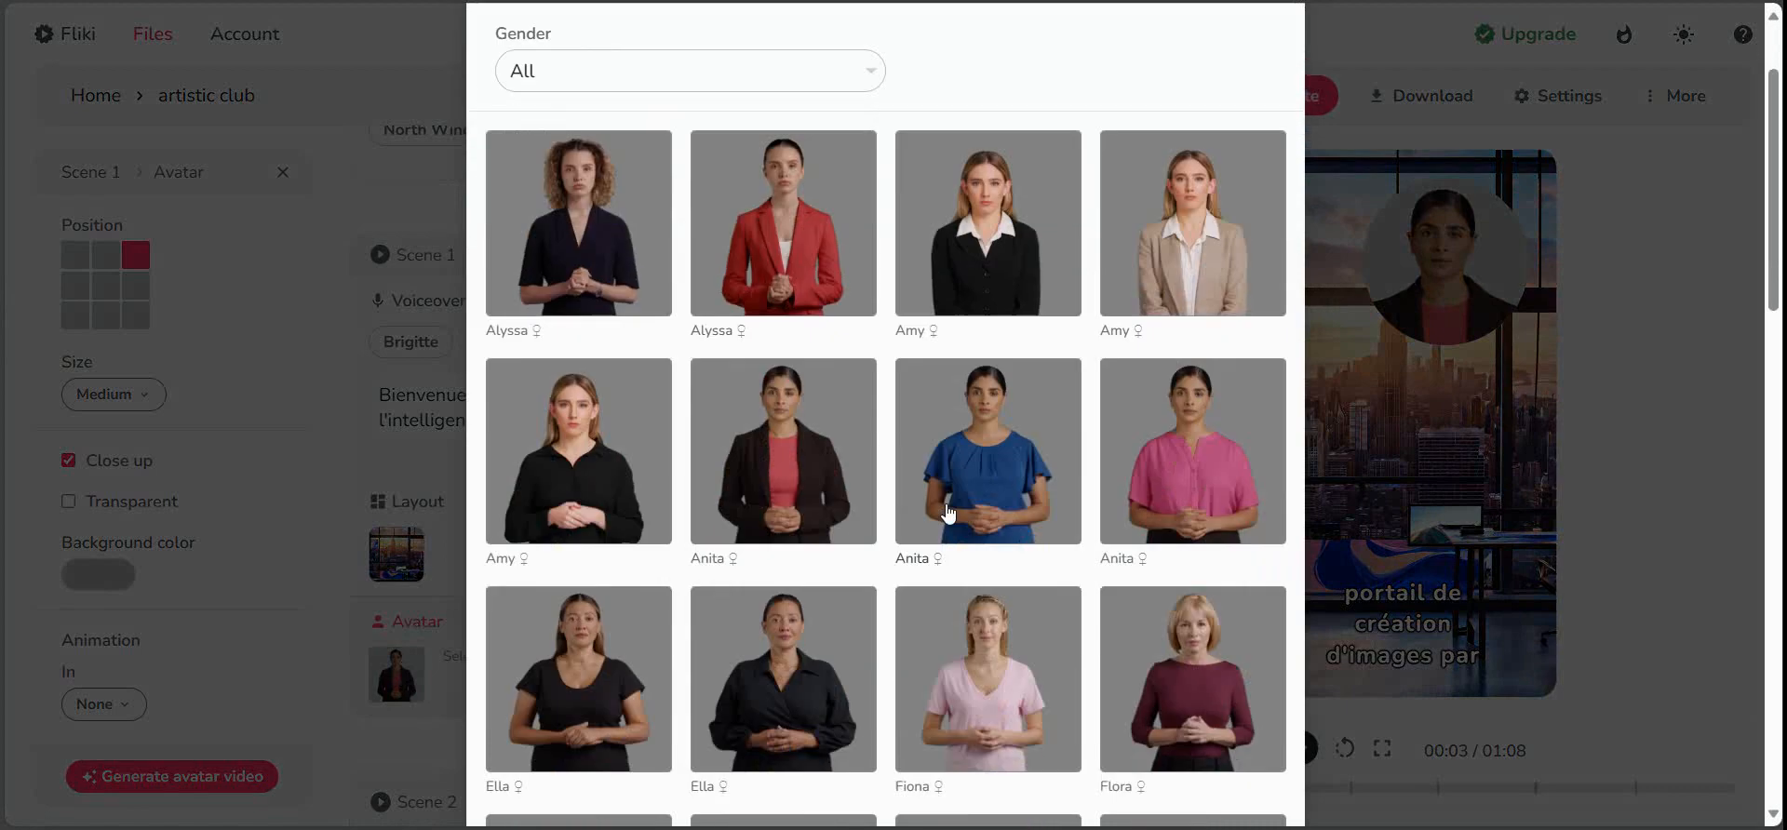
scroll(968, 373, "up", 5)
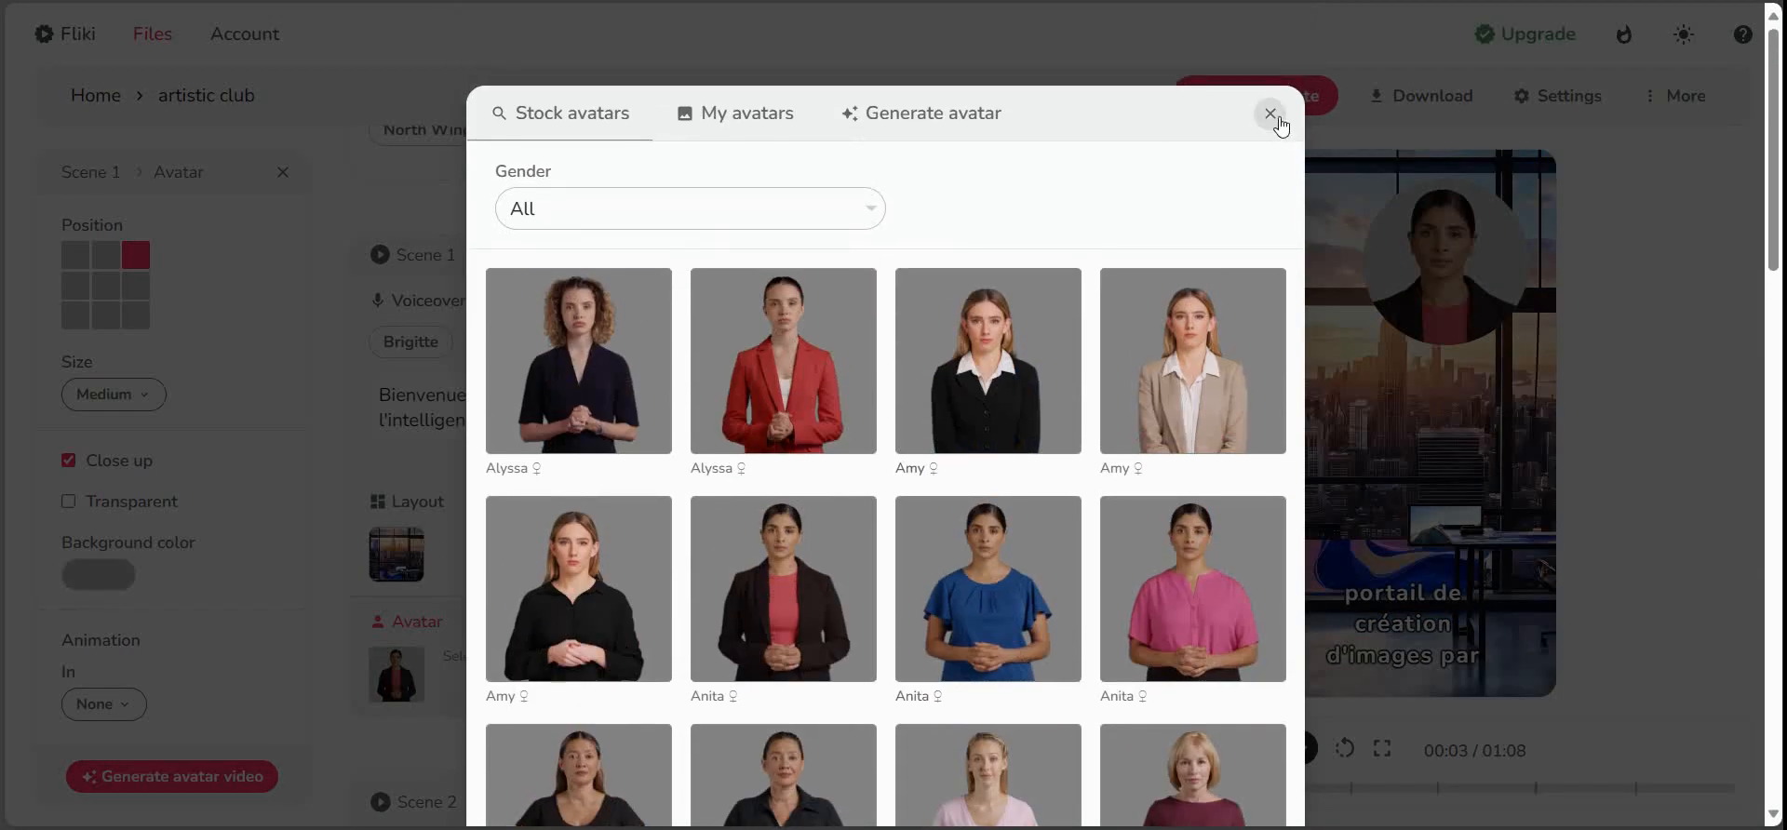
left_click(1273, 116)
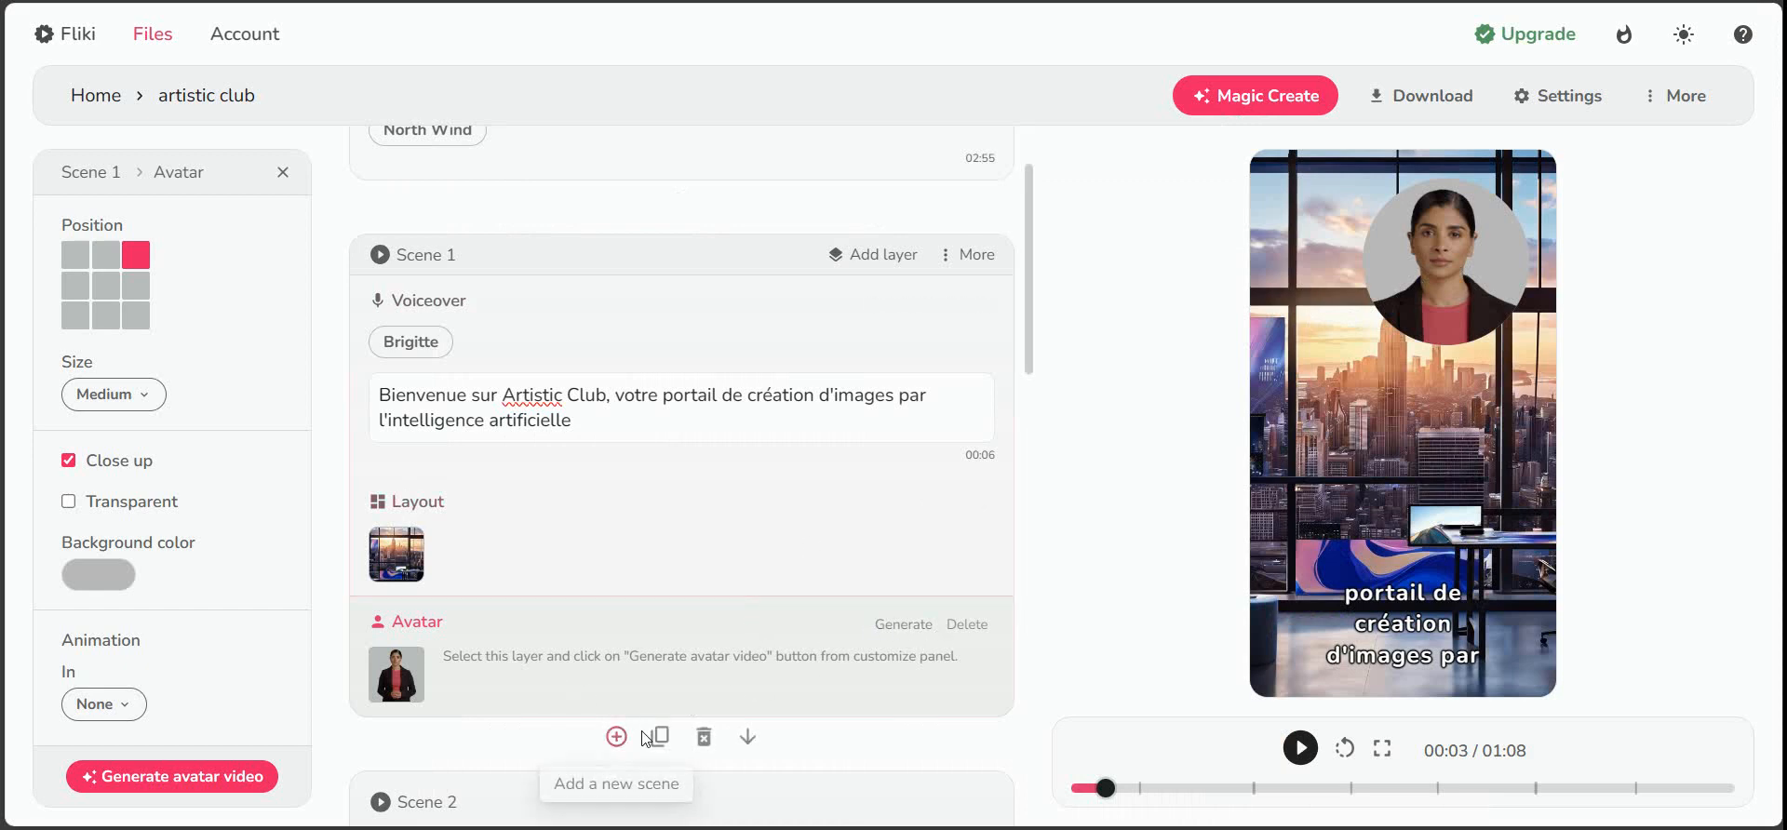
Step: Remove the newly added avatar layer from Scene 1
left_click(968, 624)
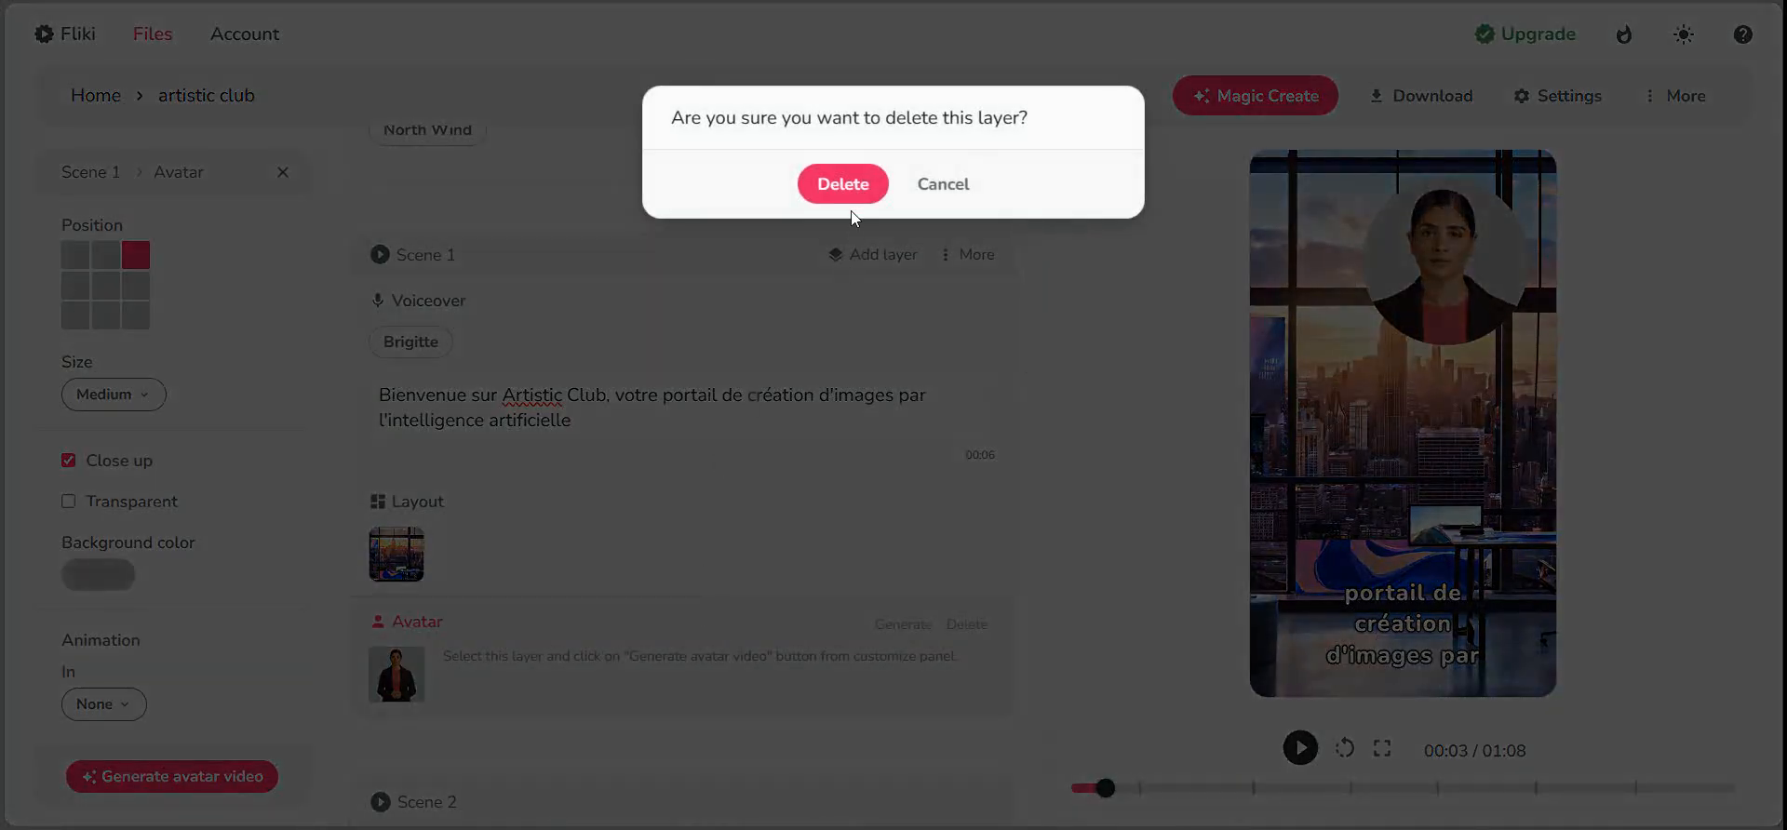
left_click(839, 184)
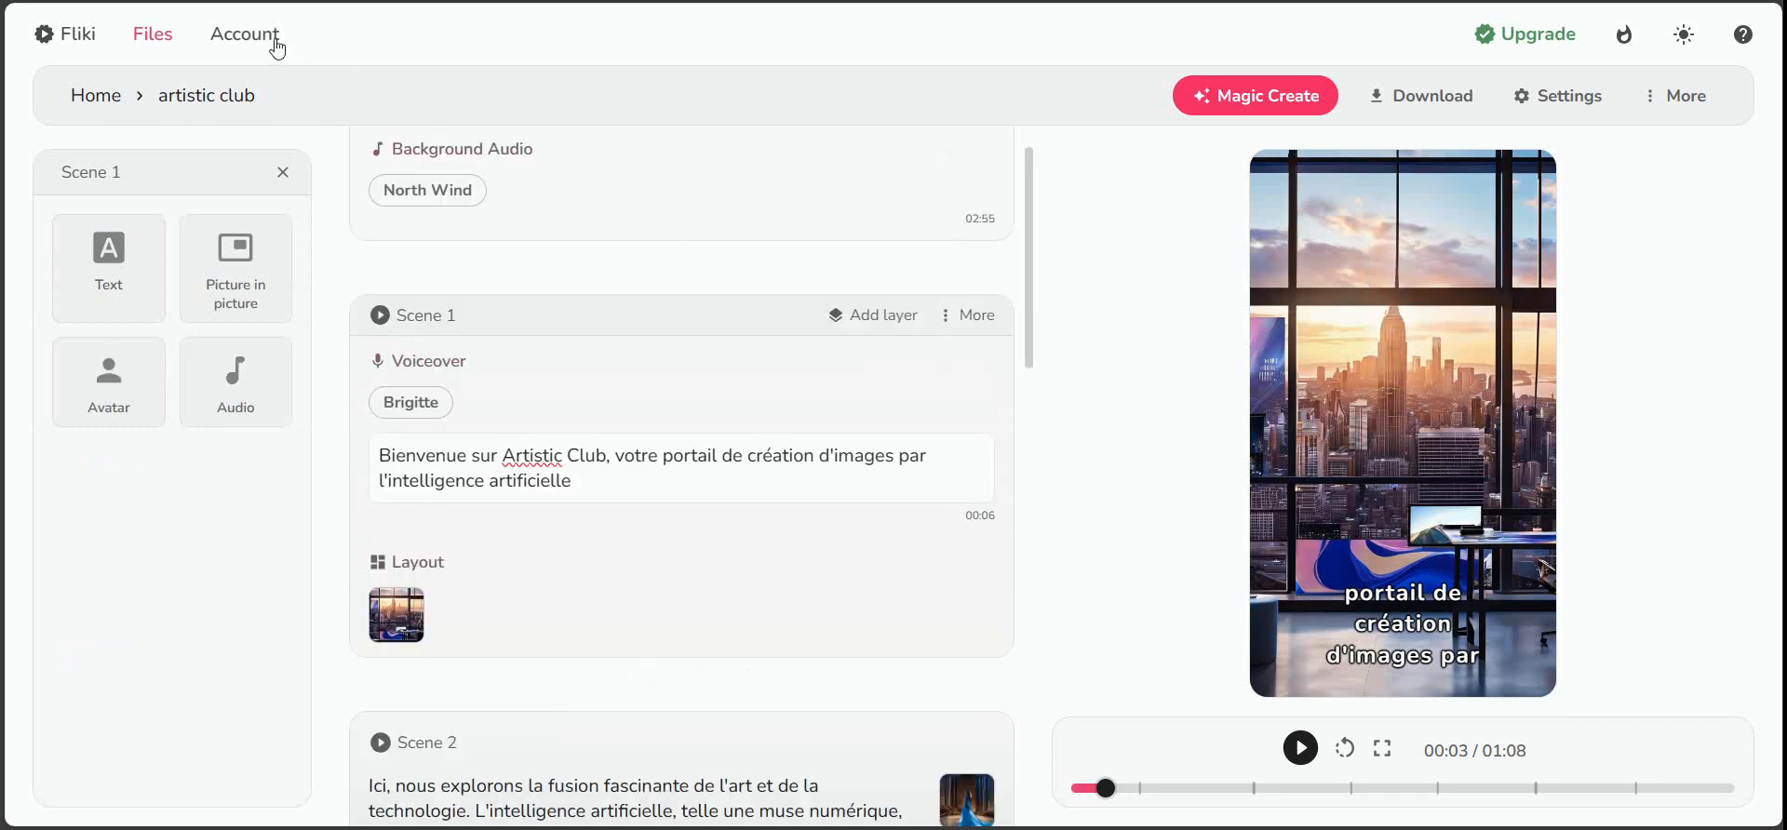
Step: Return to the file list and create a video file named "musique et ia" in Landscape (16:9), starting with Idea
left_click(104, 94)
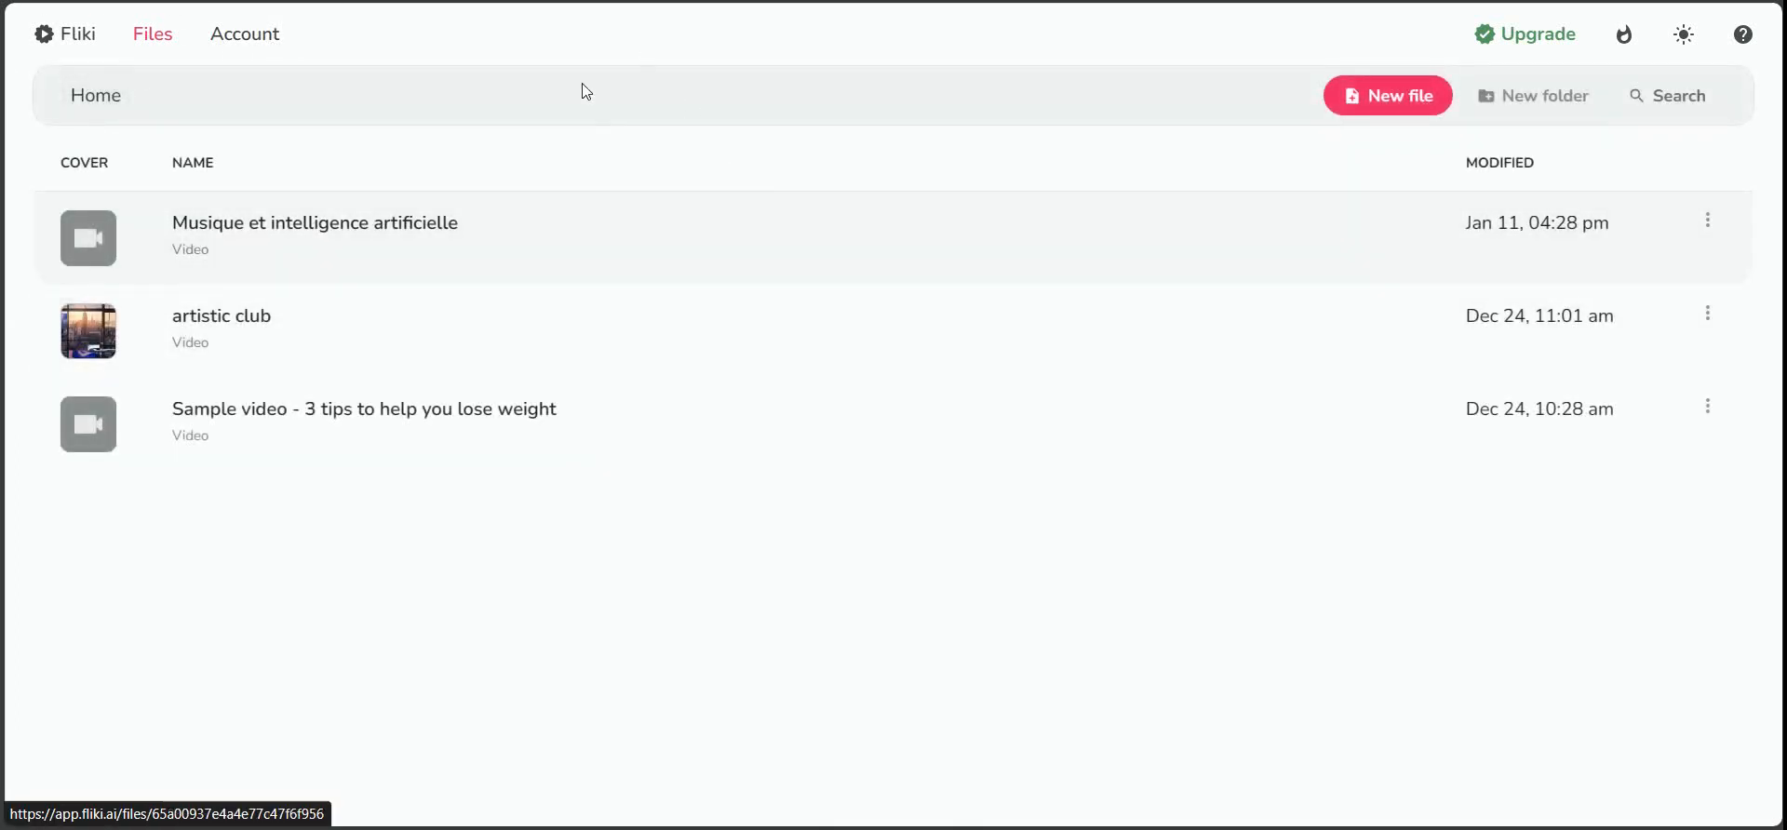
left_click(1392, 102)
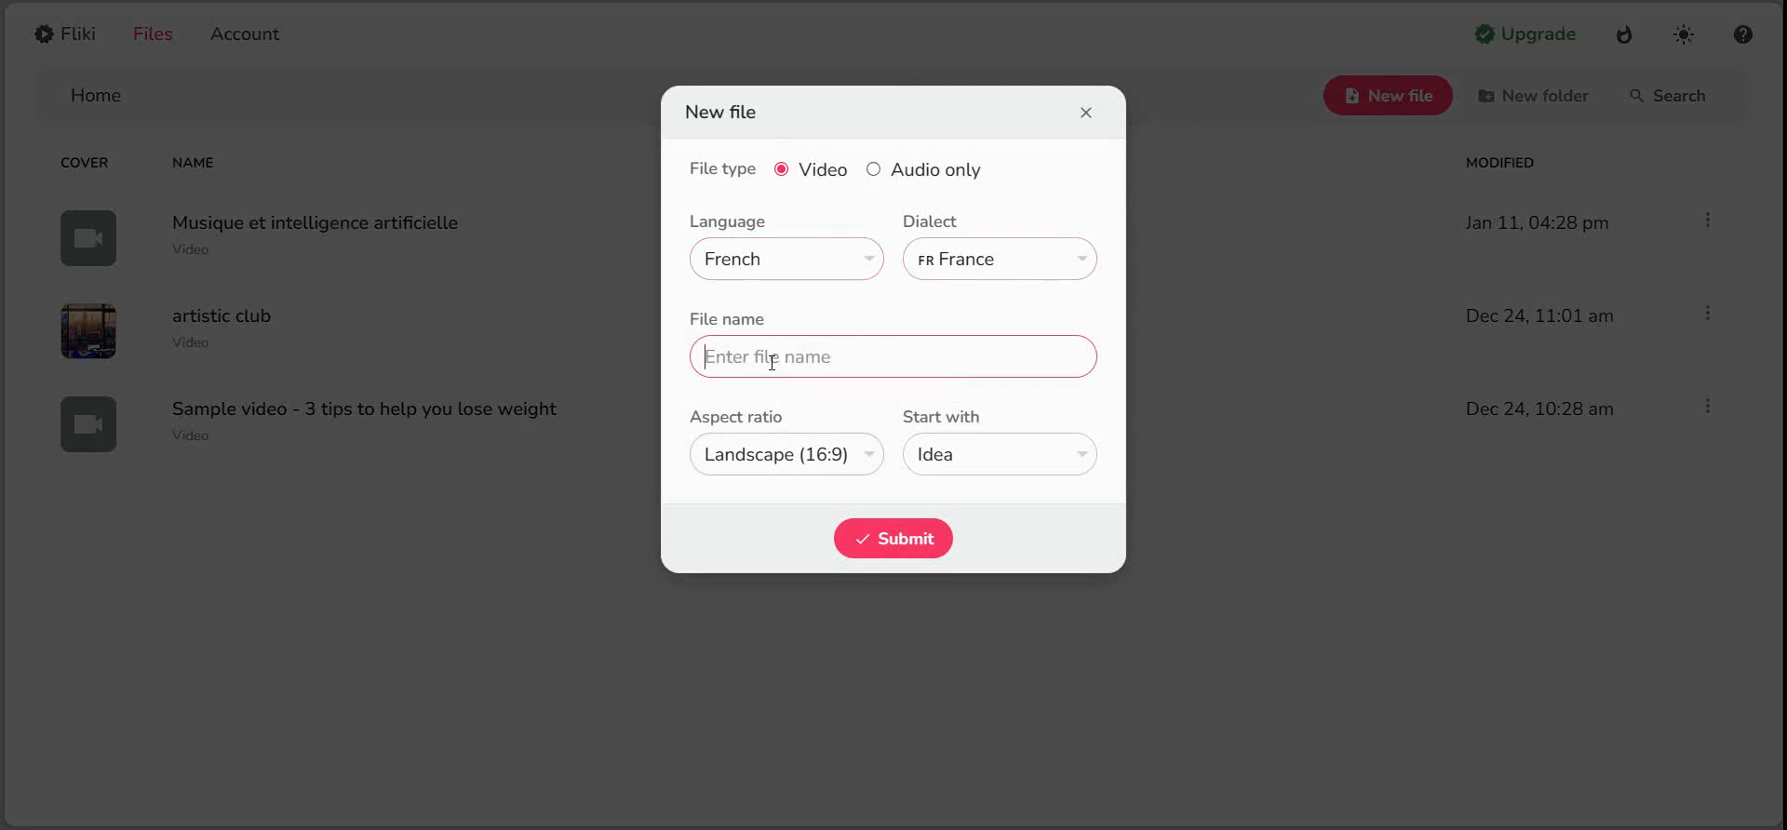
type("musique et ia")
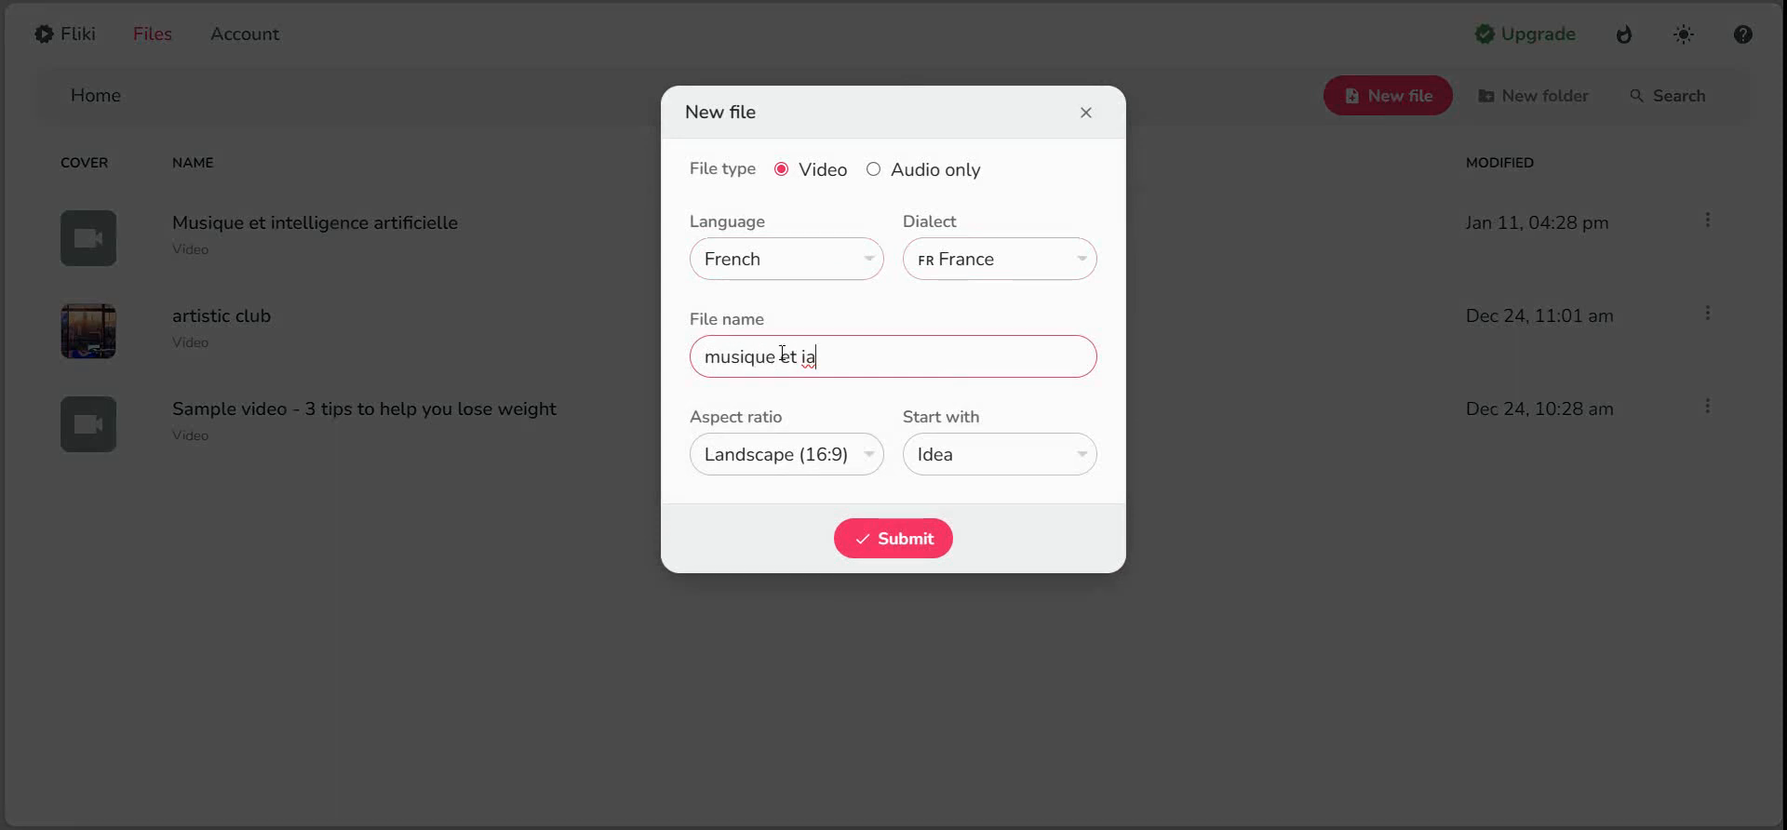
left_click(874, 465)
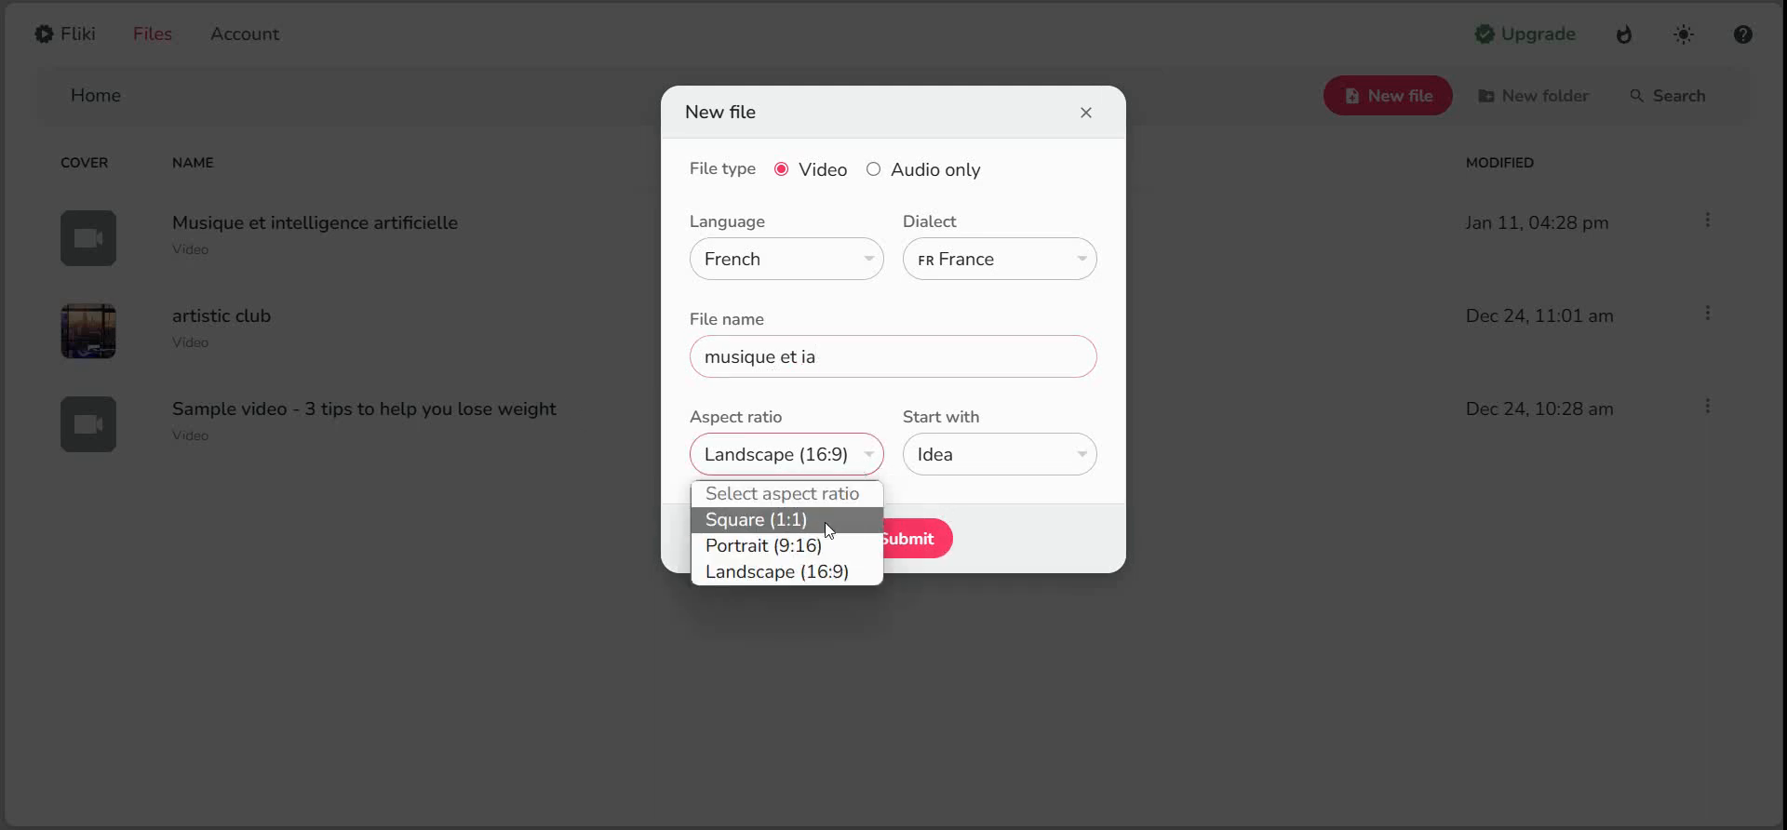
left_click(805, 572)
left_click(1084, 467)
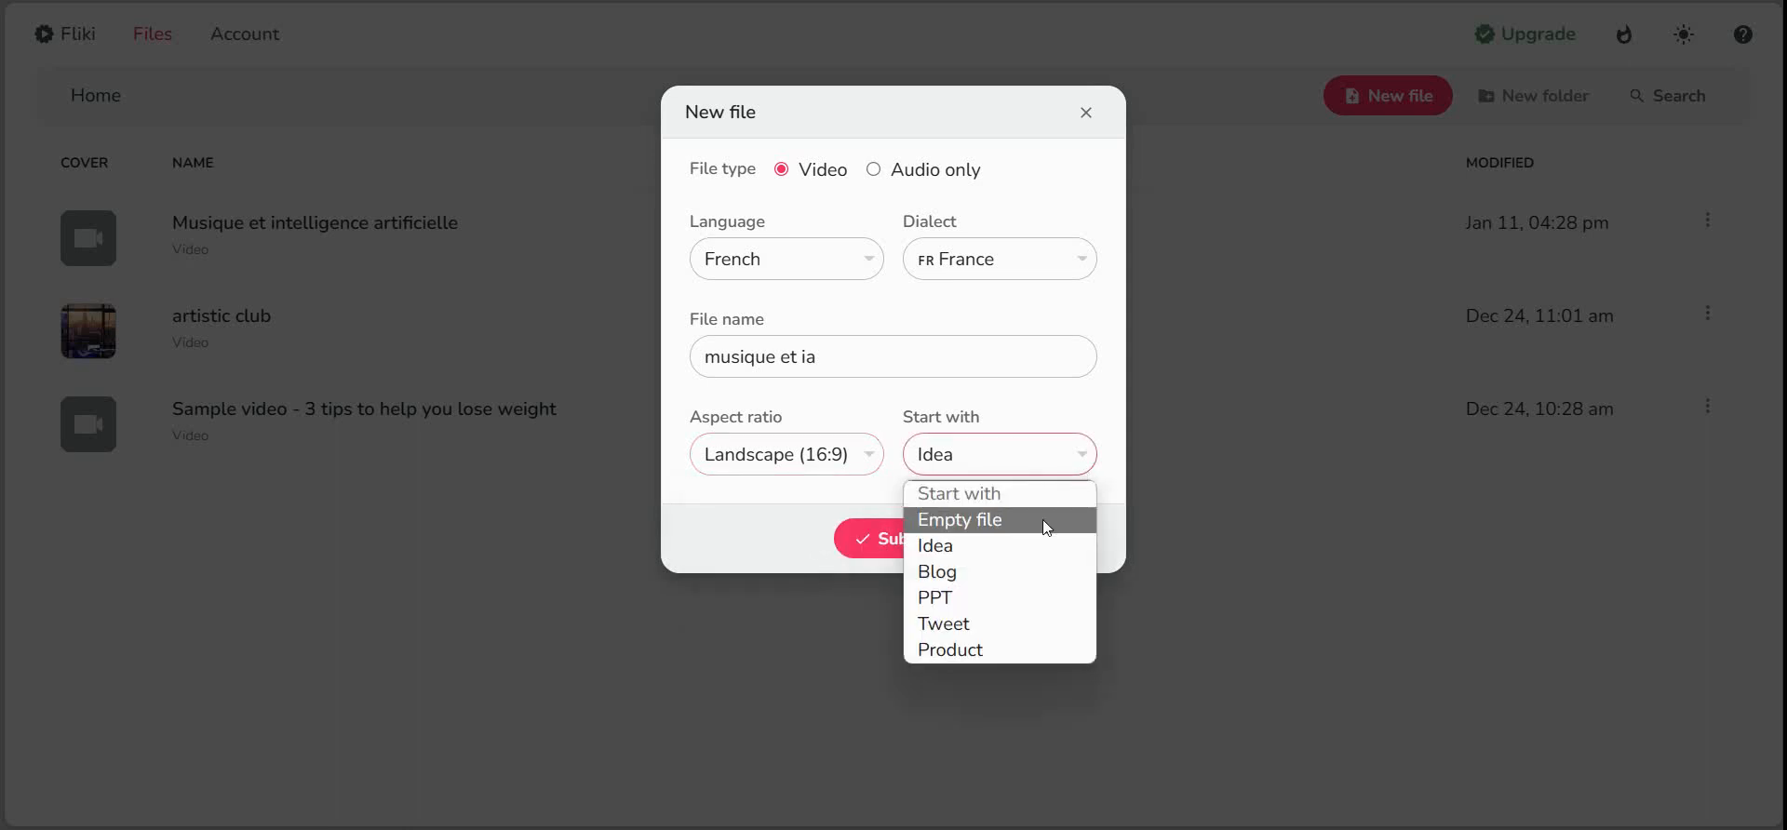
left_click(1001, 541)
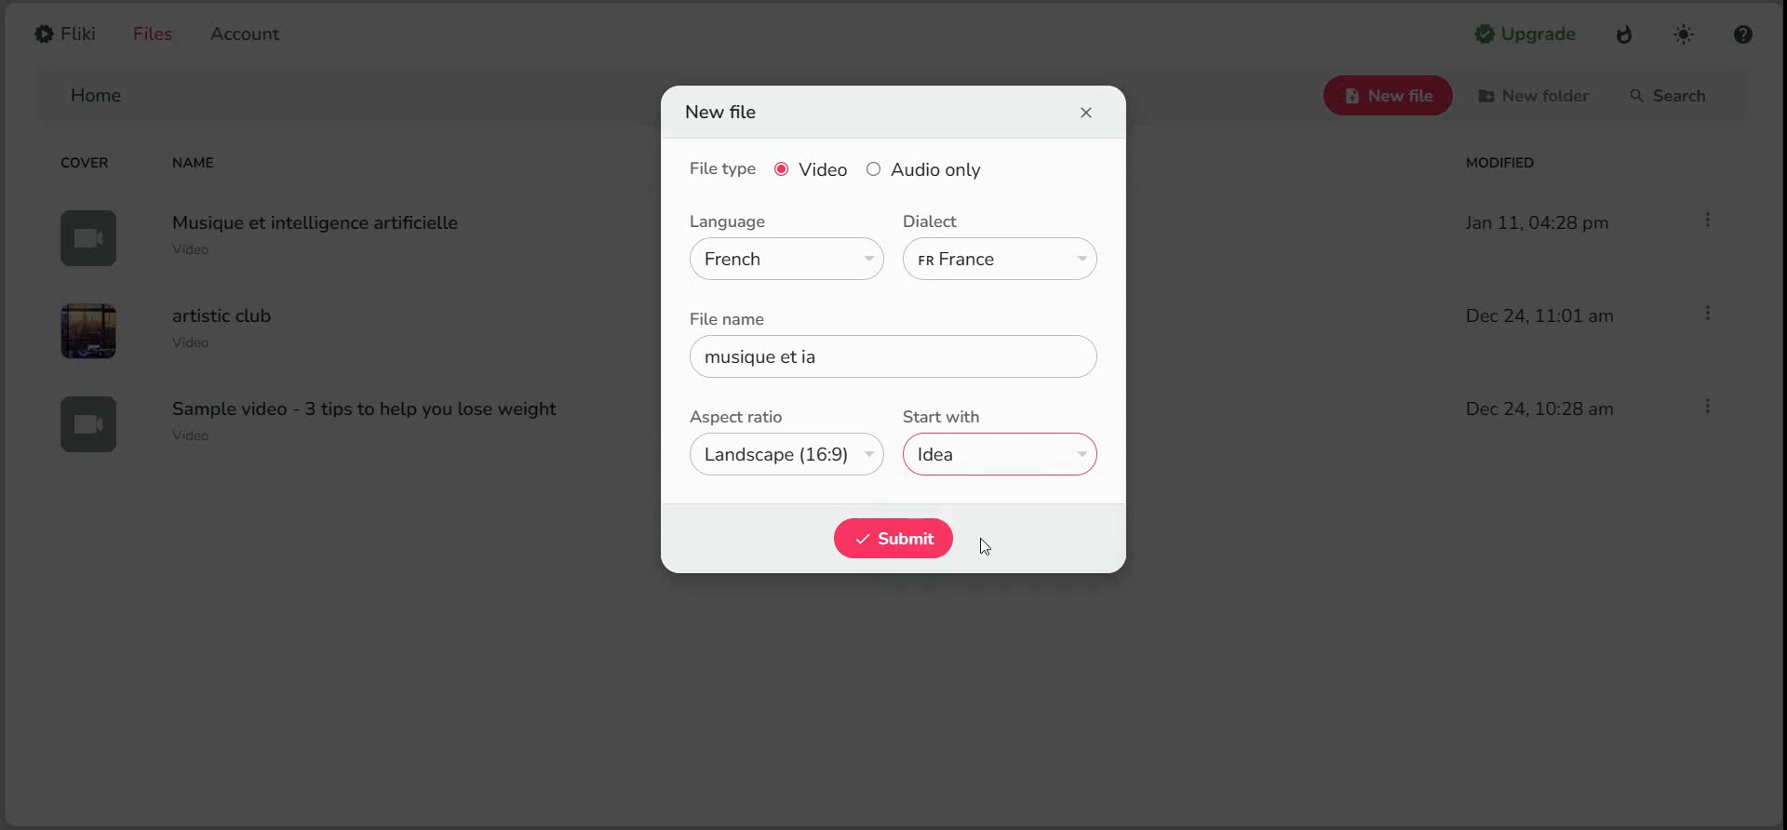
left_click(908, 537)
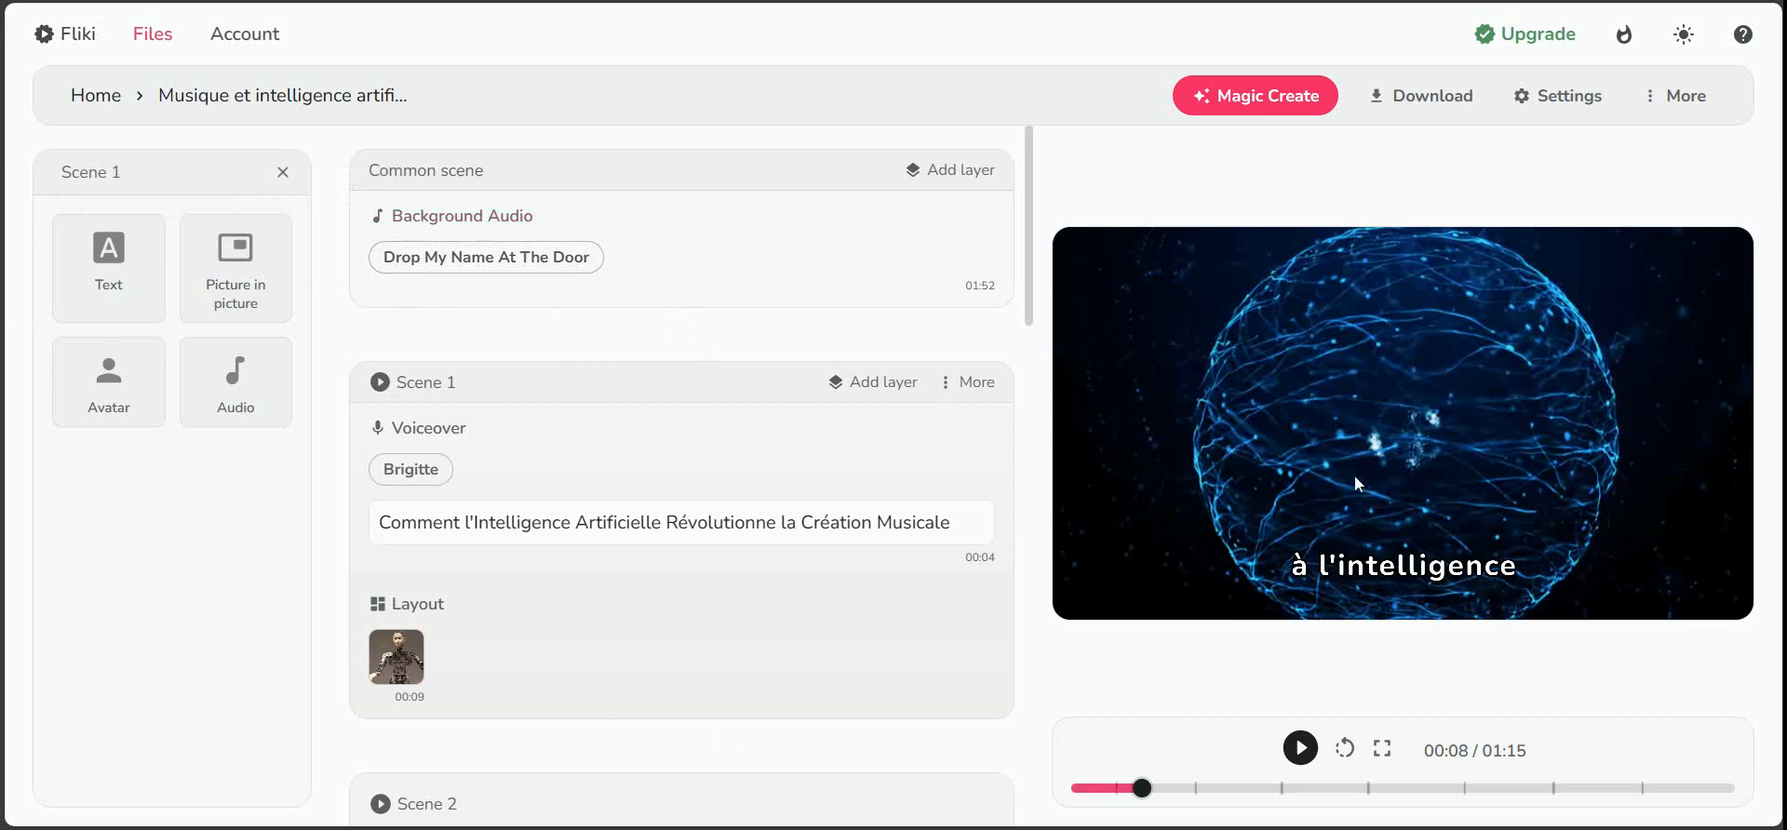
Step: Rewind the Musique et intelligence artificielle video to the beginning and play it in full screen
left_click_drag(1141, 791, 1076, 795)
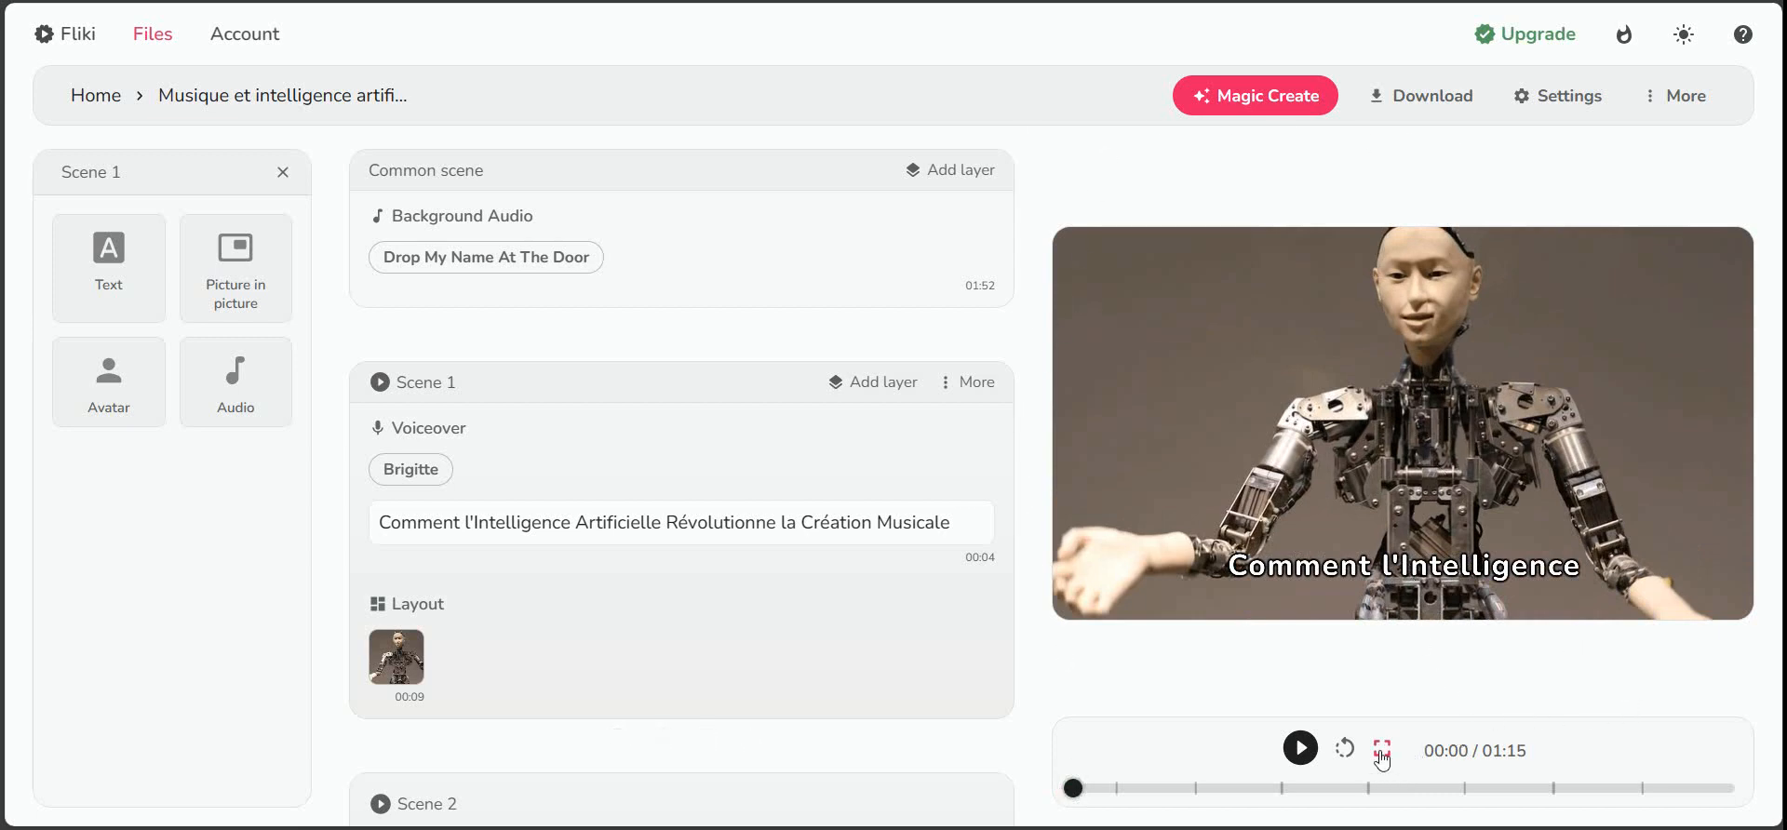
left_click(1382, 748)
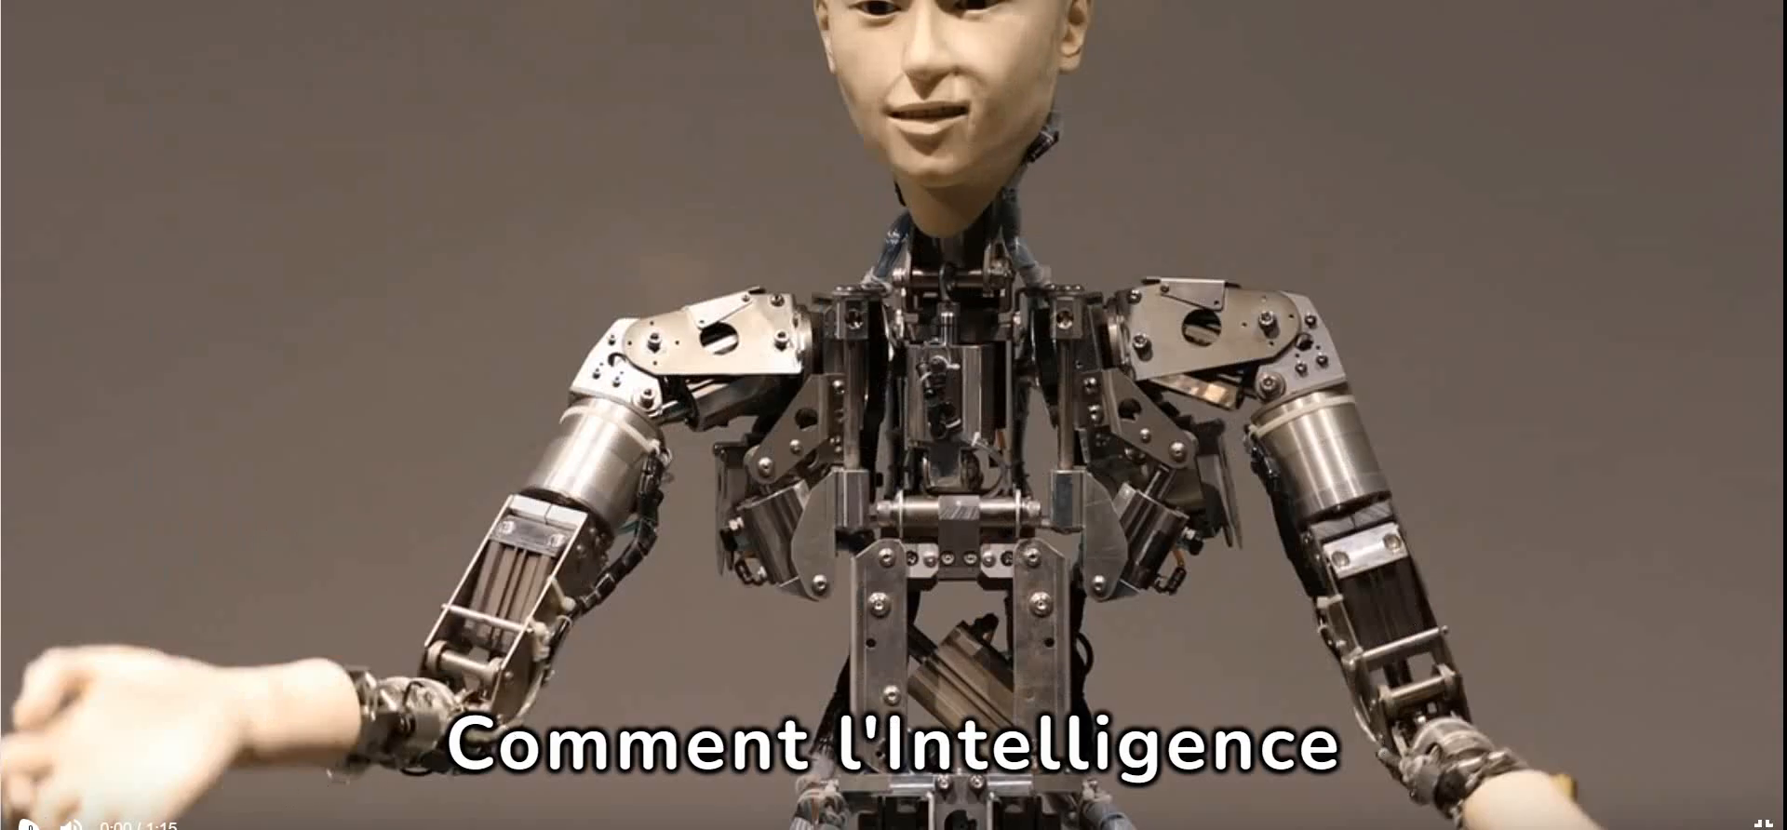
key("space")
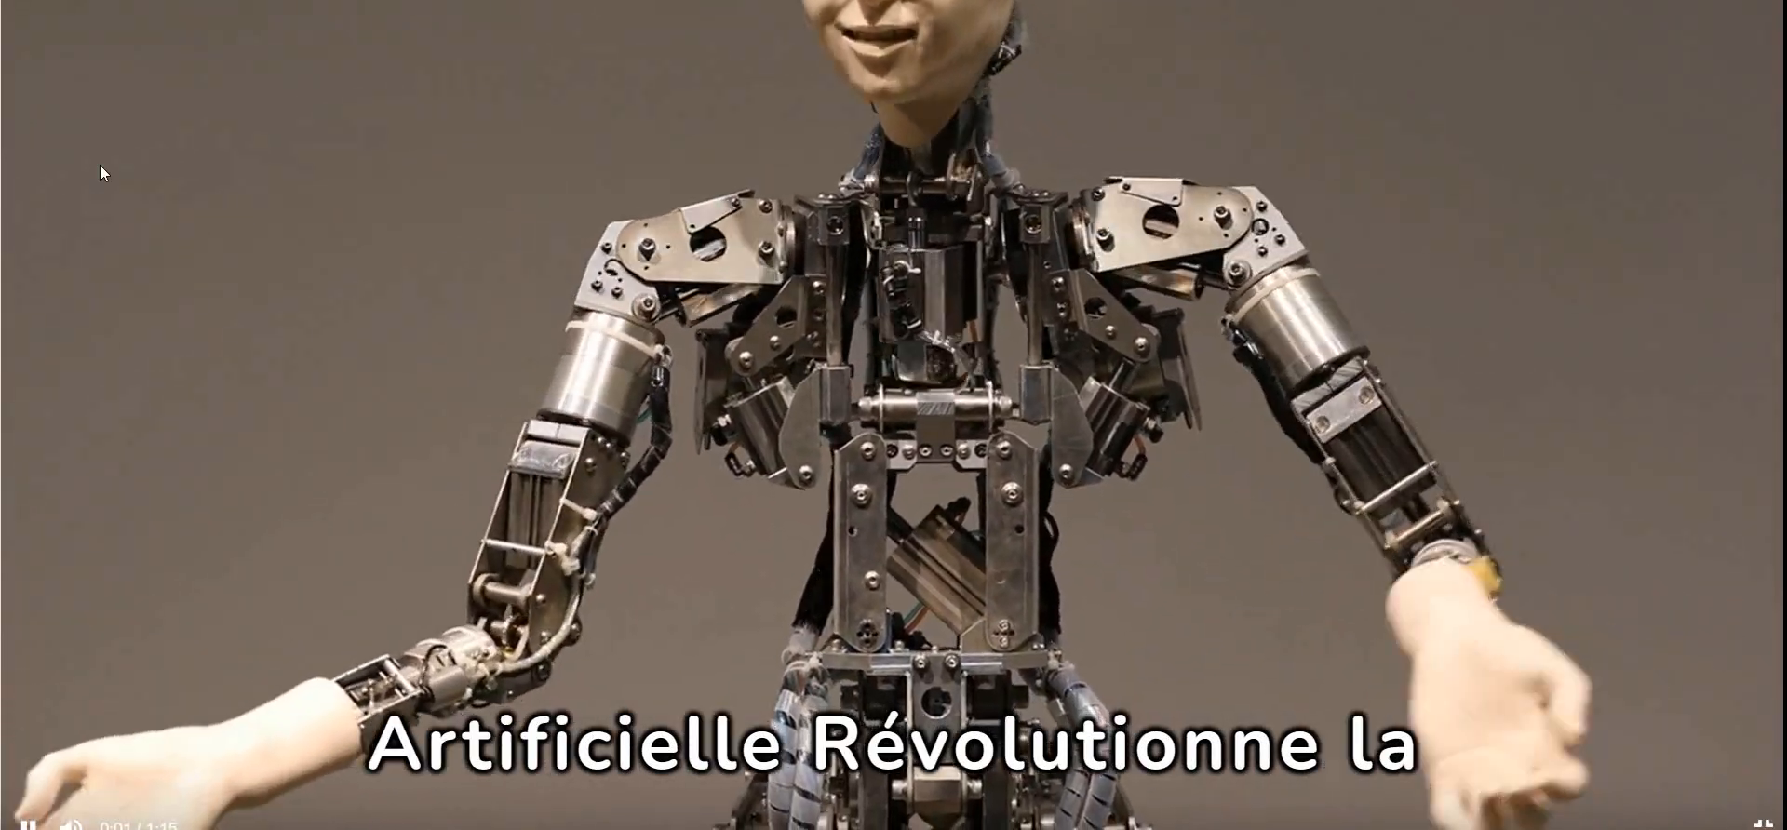